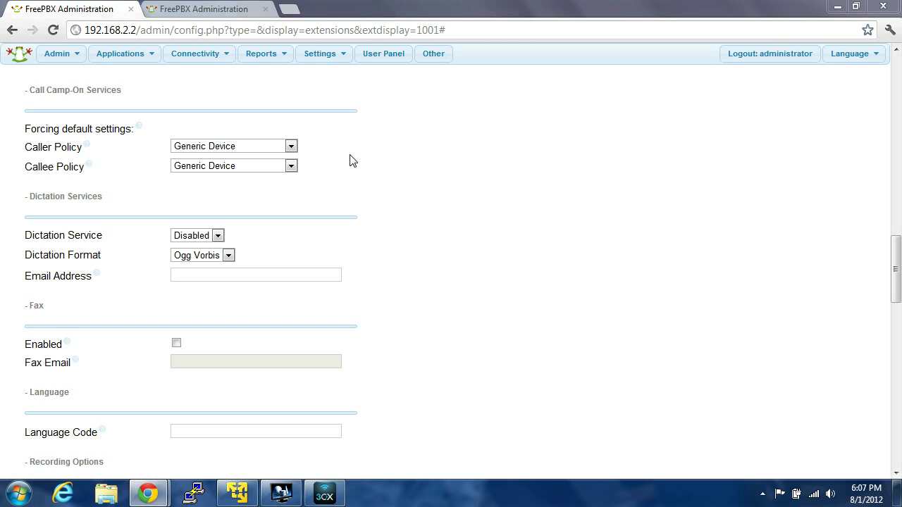
Set extension 1001's Busy destination to IVR default, submit the extension and apply the configuration.
scroll(422, 228, down, 15)
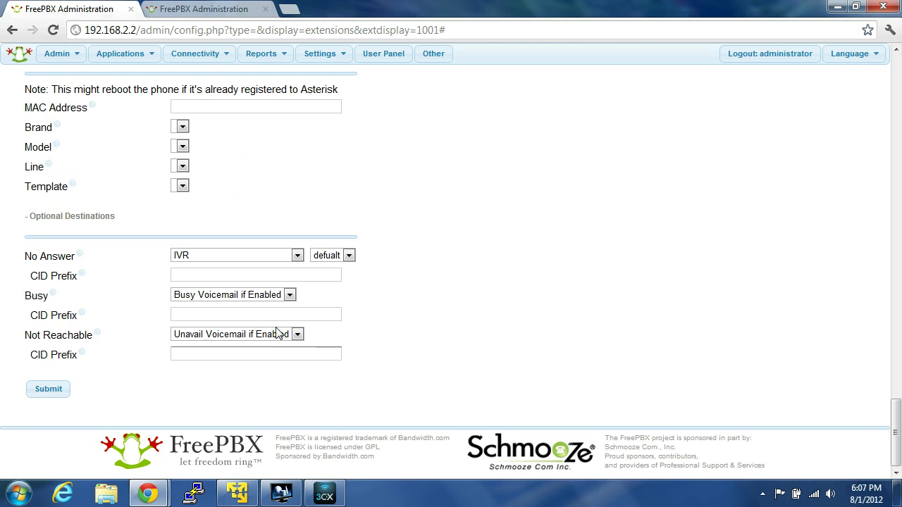
click(262, 296)
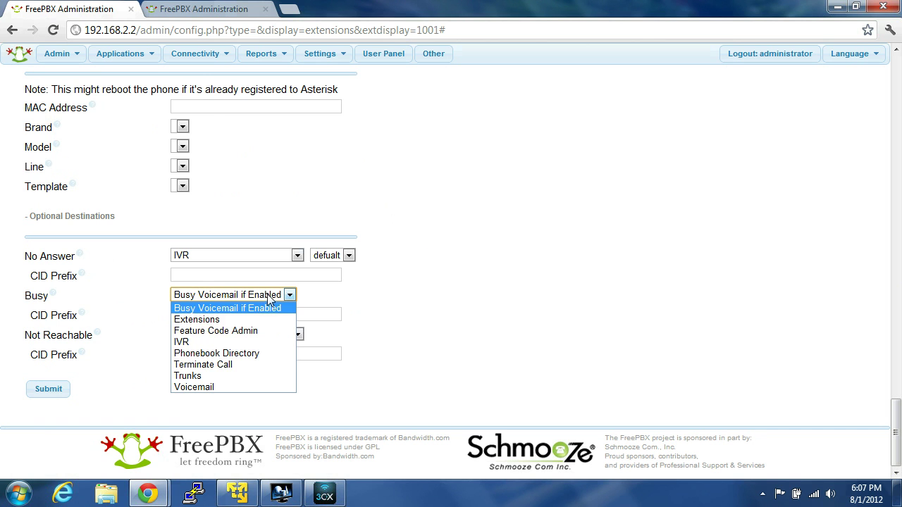
click(267, 342)
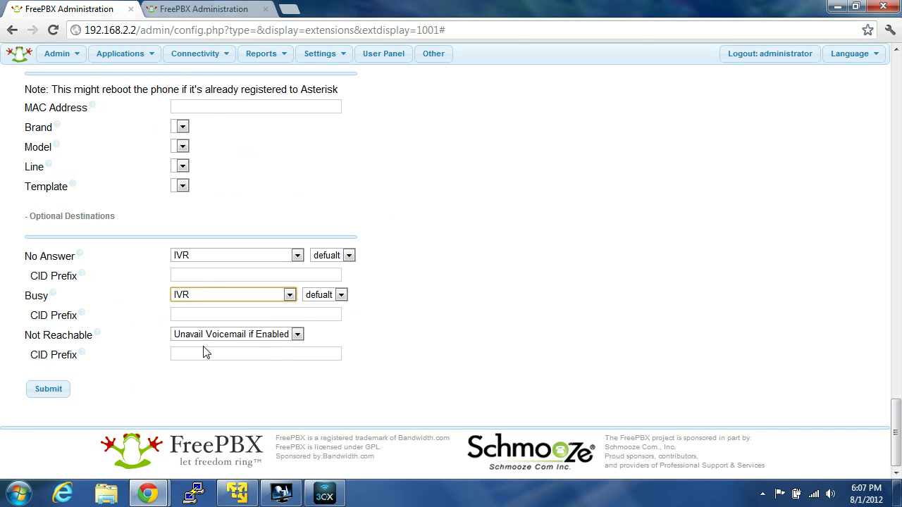
click(48, 389)
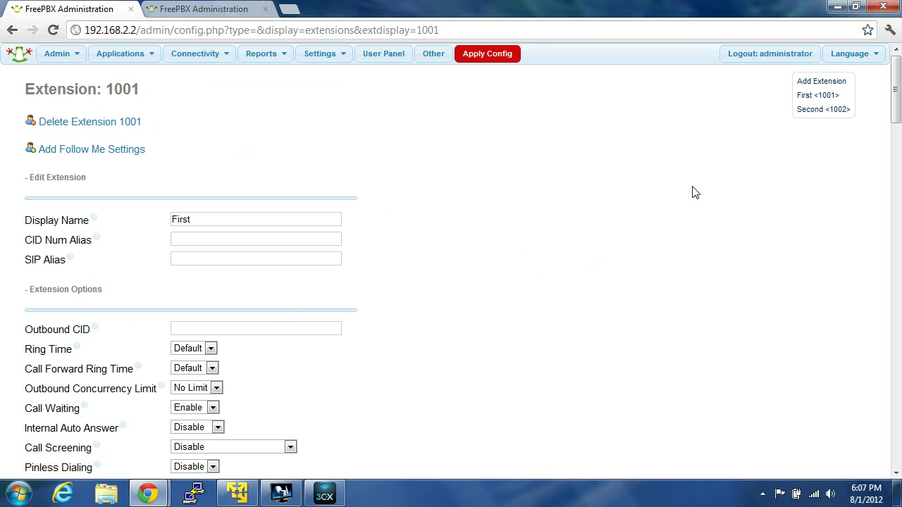
click(497, 55)
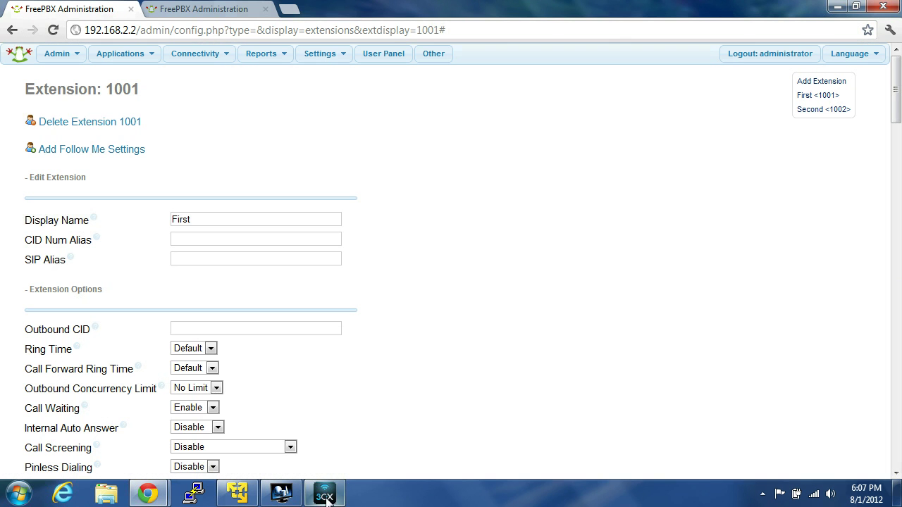
Switch to 3CXPhone and place a test call to extension 1001.
click(324, 493)
click(650, 236)
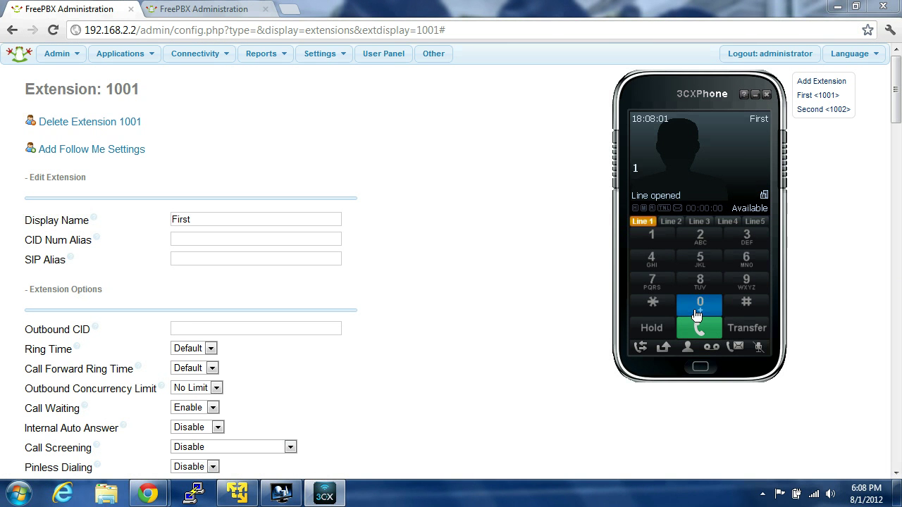
click(696, 309)
click(696, 308)
click(649, 237)
click(704, 330)
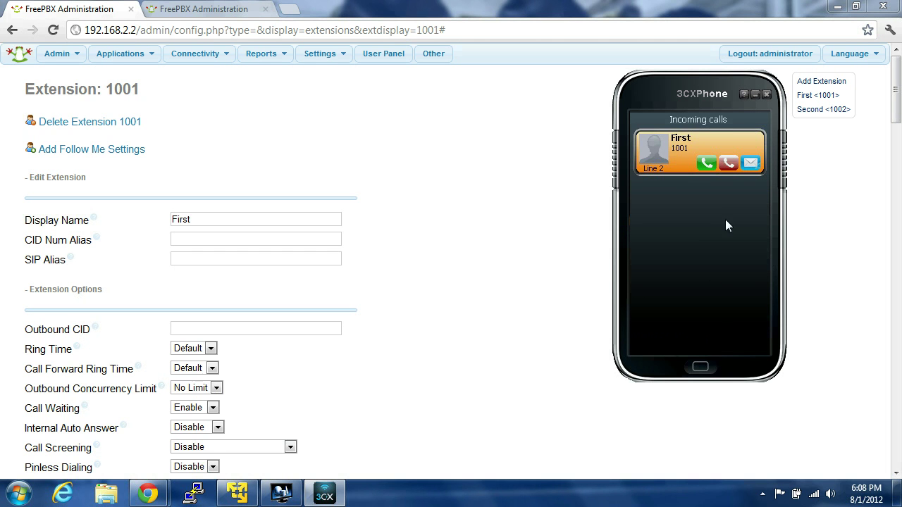
Decline the incoming call on line 2, then end the call on line 1 and dismiss the phone window.
click(733, 168)
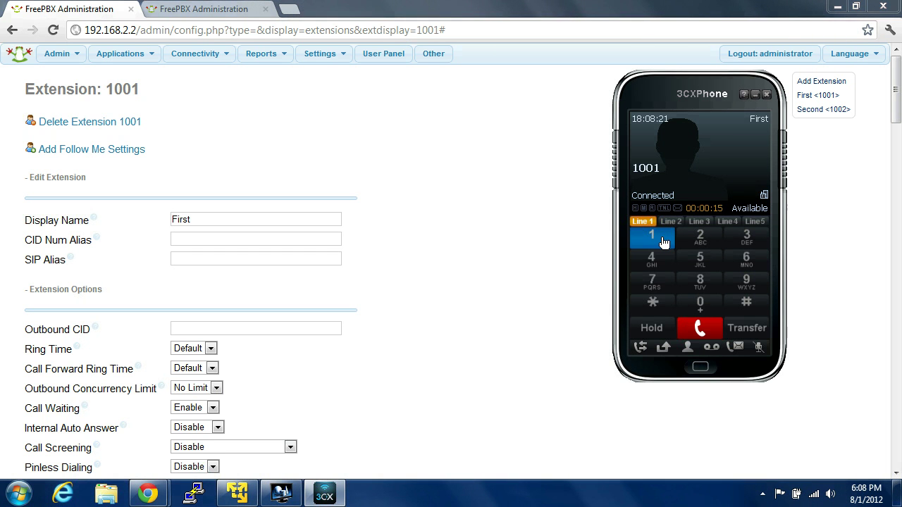
click(706, 331)
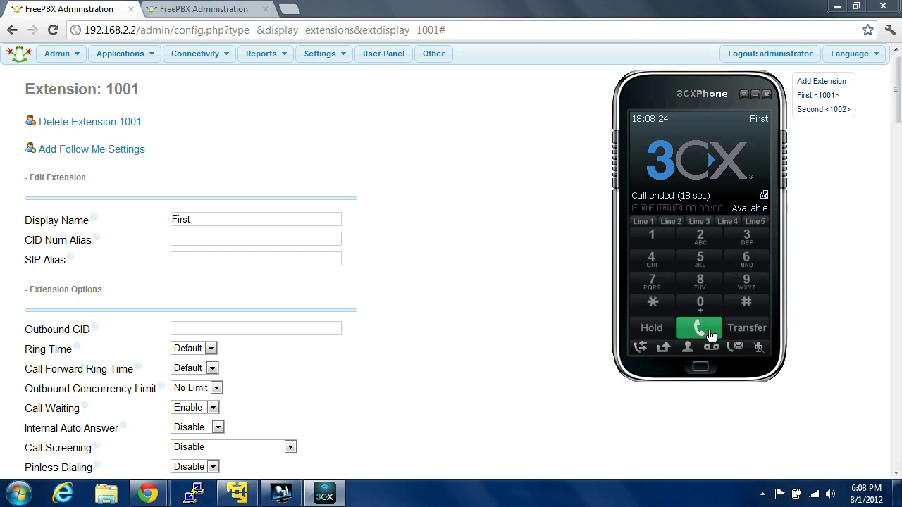
click(772, 97)
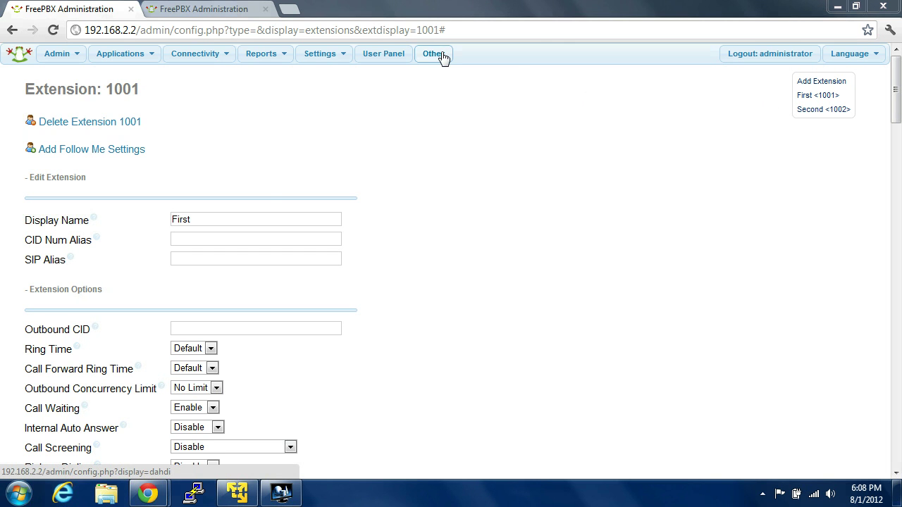
Check online for module updates in Module Administration and try to process the upgrades.
mouse_move(218, 54)
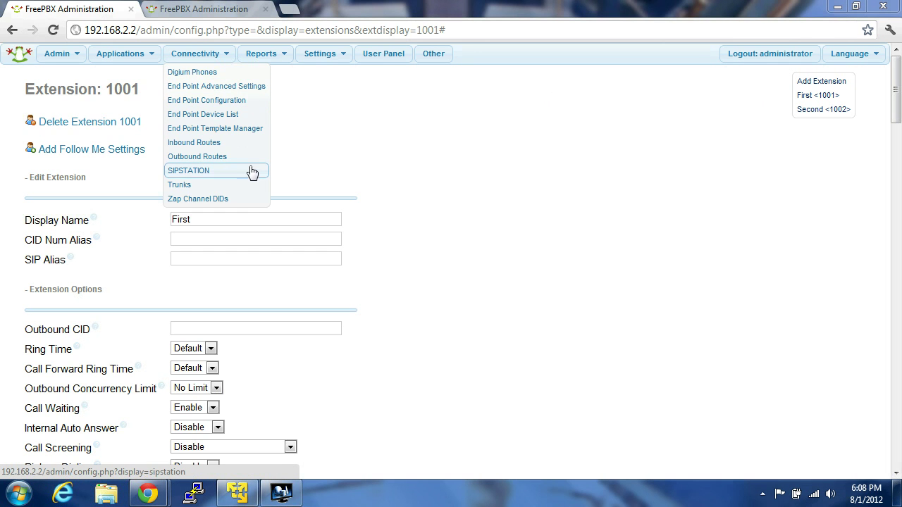
mouse_move(285, 55)
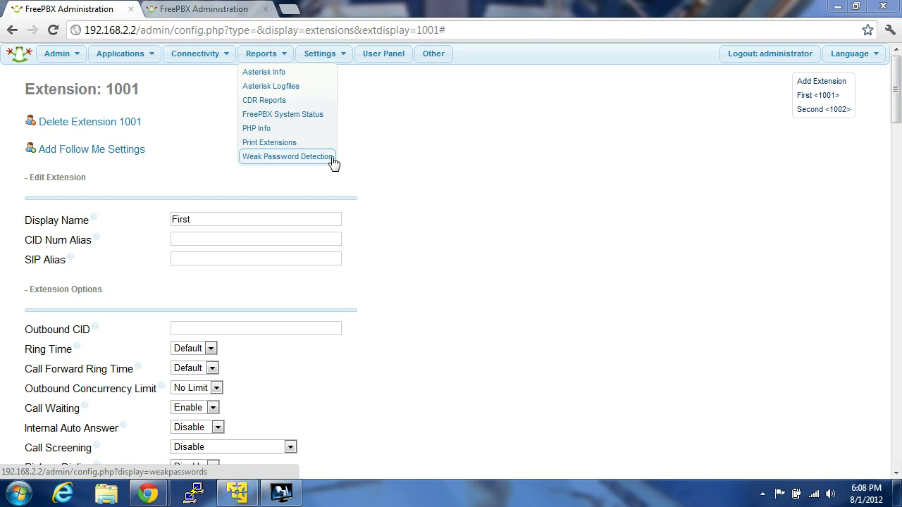
mouse_move(329, 57)
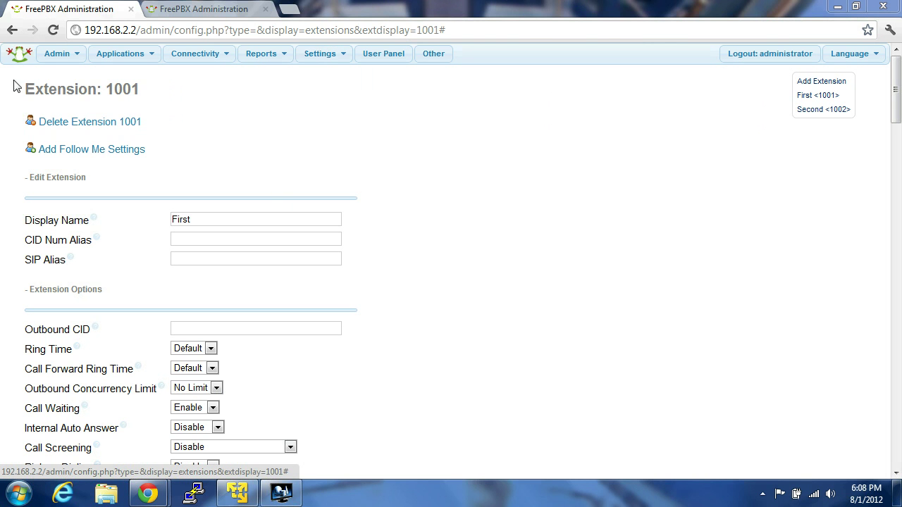
mouse_move(57, 55)
click(81, 73)
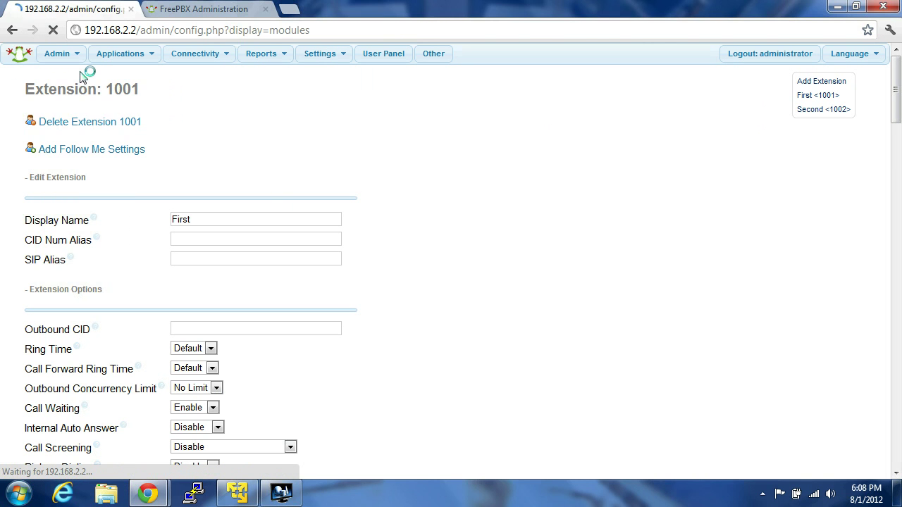
click(87, 150)
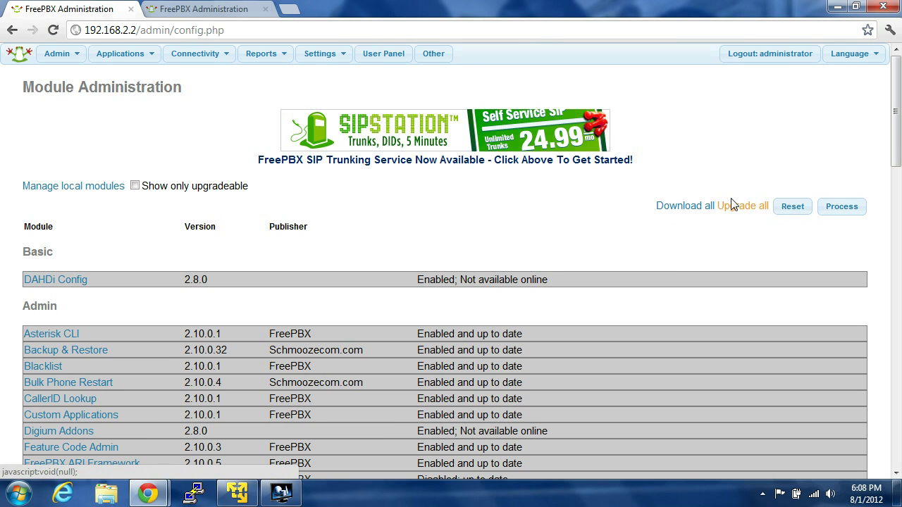
click(836, 212)
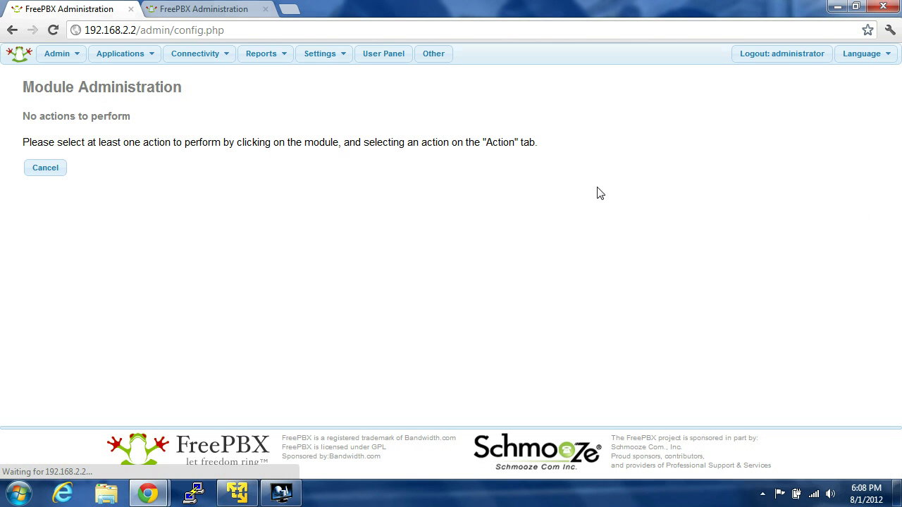
Open the FreePBX System Status page and delete the notice about new modules being available.
mouse_move(76, 62)
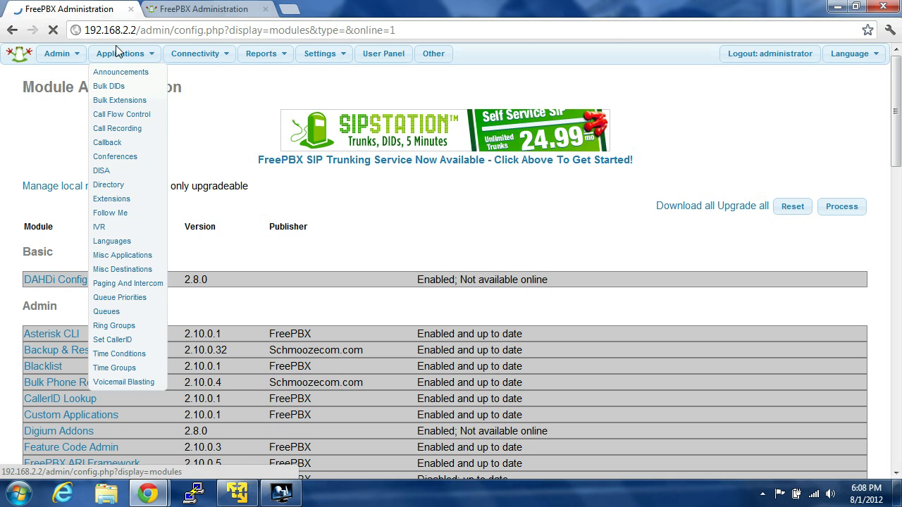
mouse_move(338, 58)
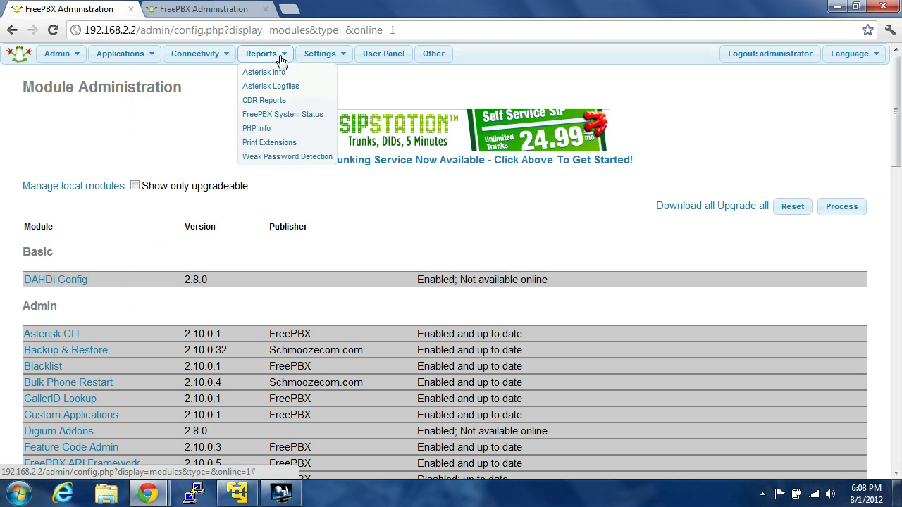
click(304, 115)
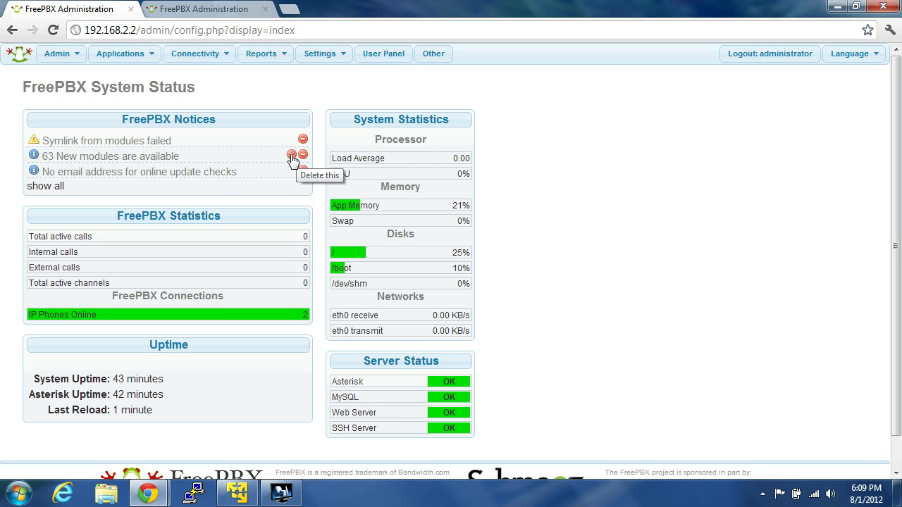
click(303, 155)
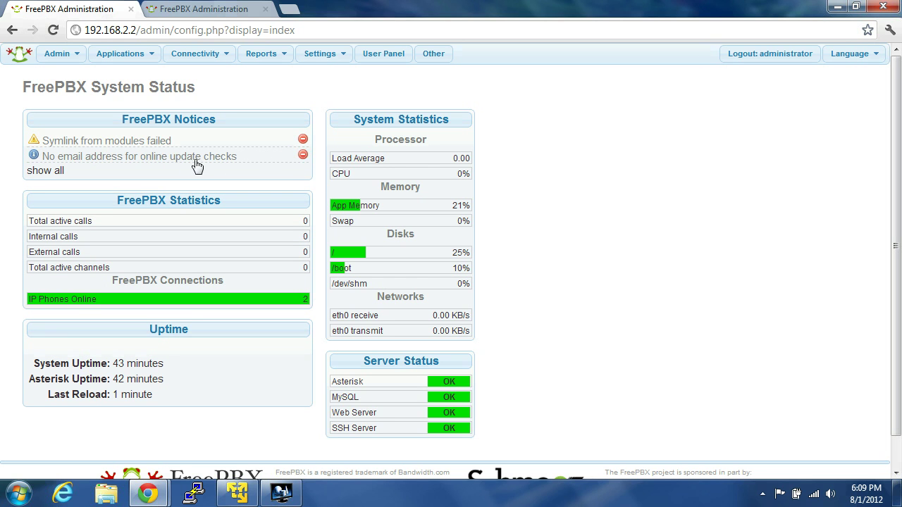
Review the missing-email notice, fill in the Update Email under General Settings, and submit and apply the configuration.
click(106, 158)
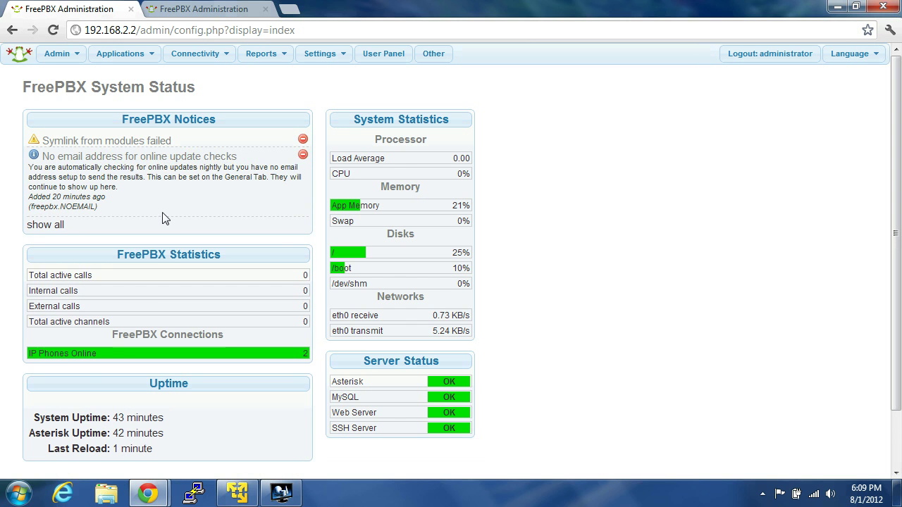
click(57, 53)
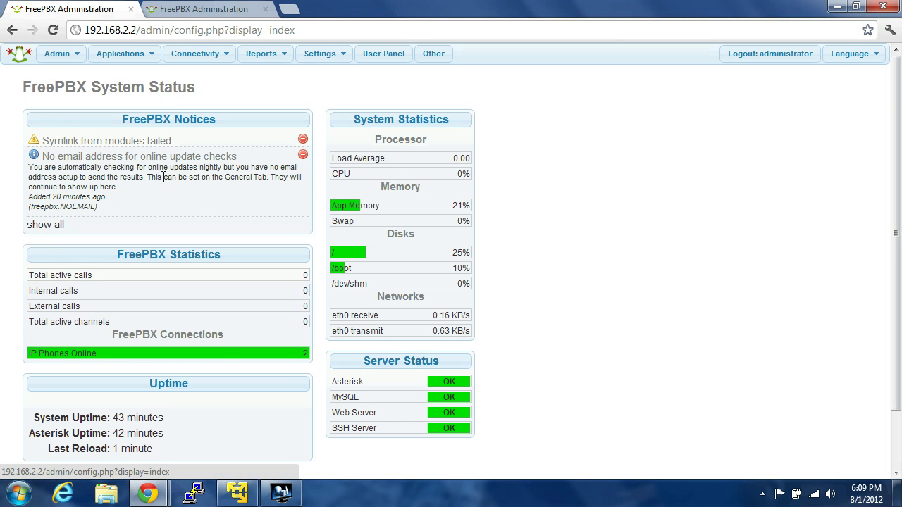
mouse_move(57, 55)
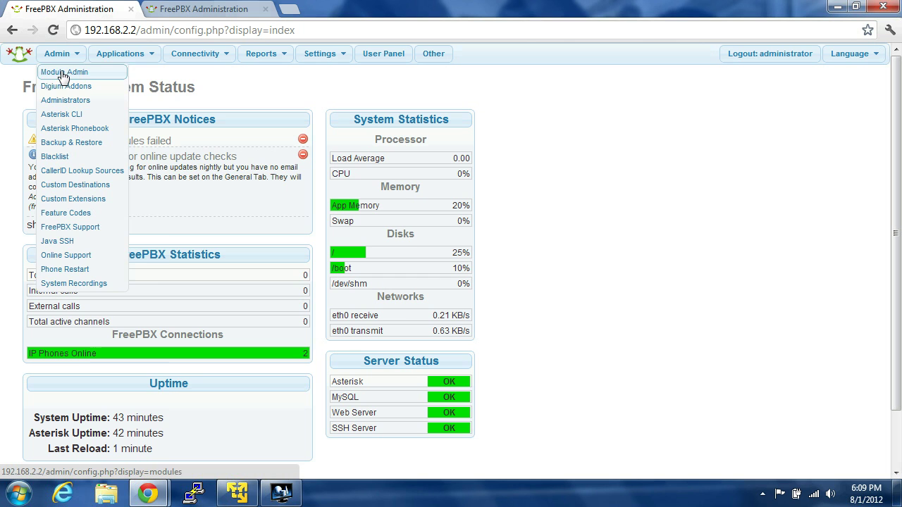
mouse_move(120, 56)
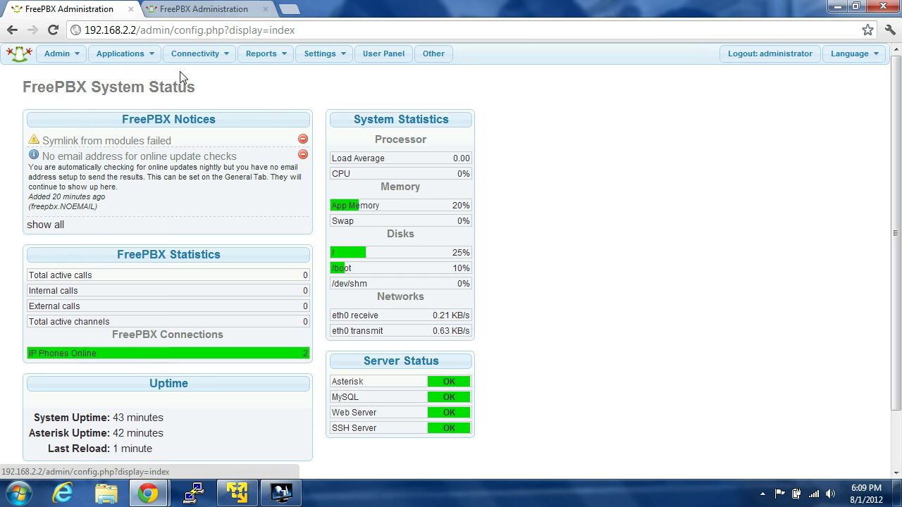
mouse_move(273, 64)
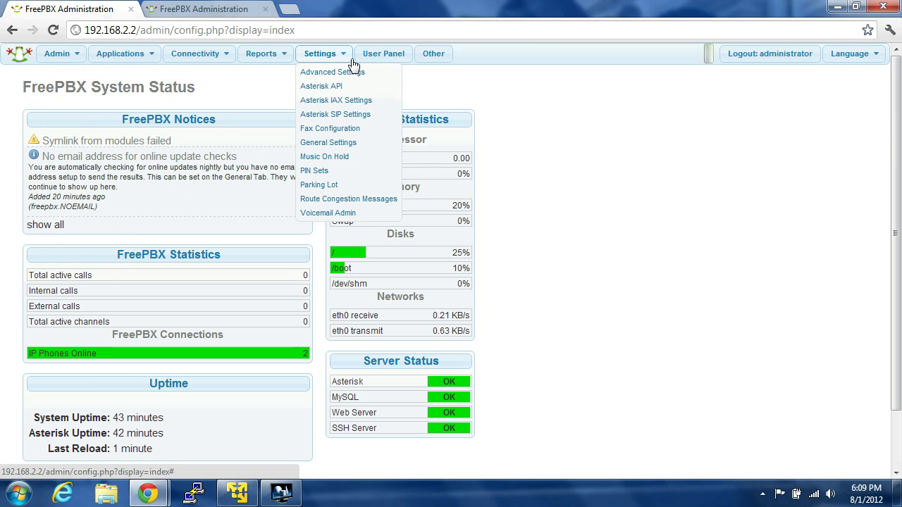
click(347, 149)
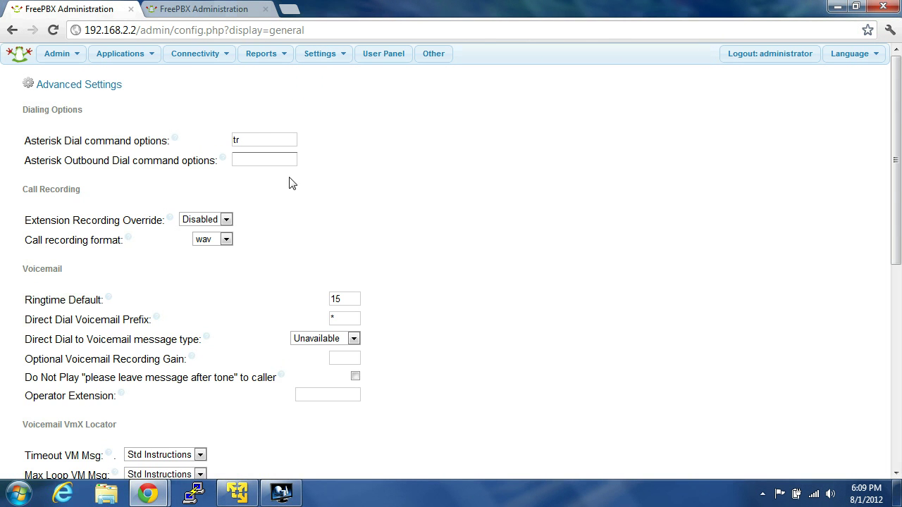
scroll(378, 232, down, 6)
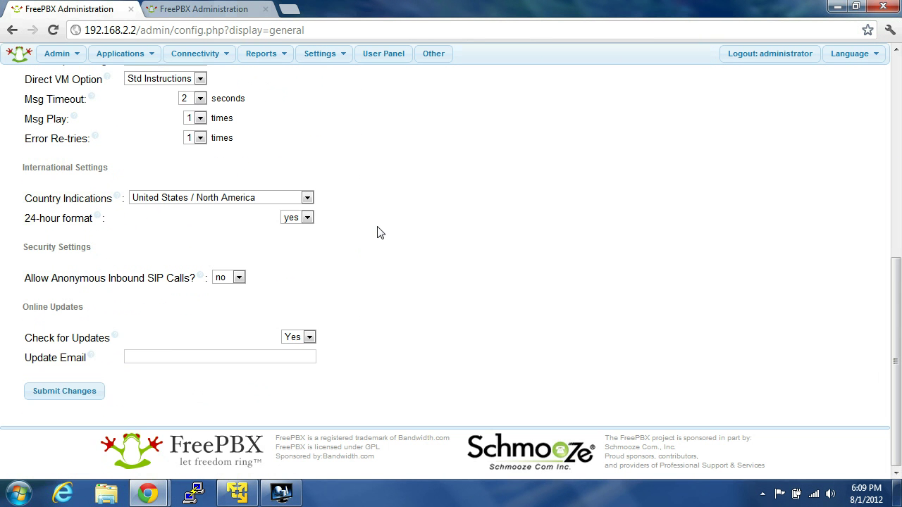
click(247, 357)
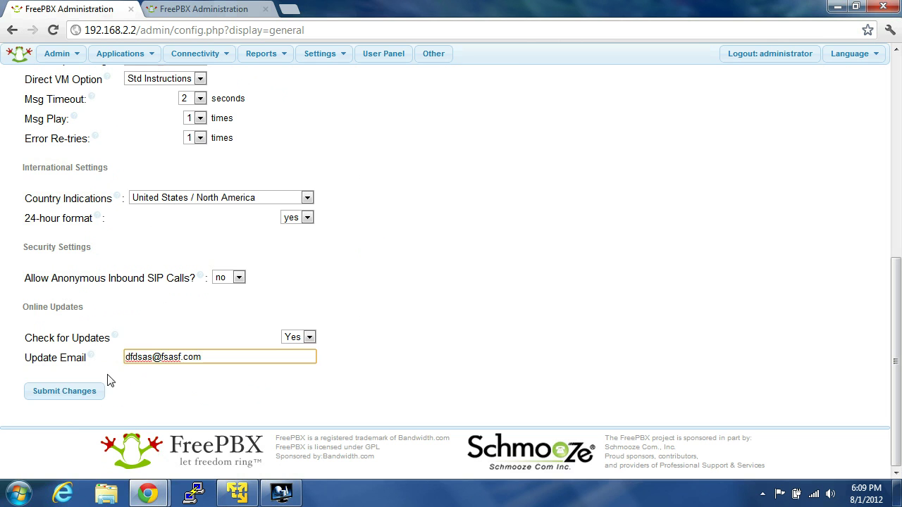
click(88, 393)
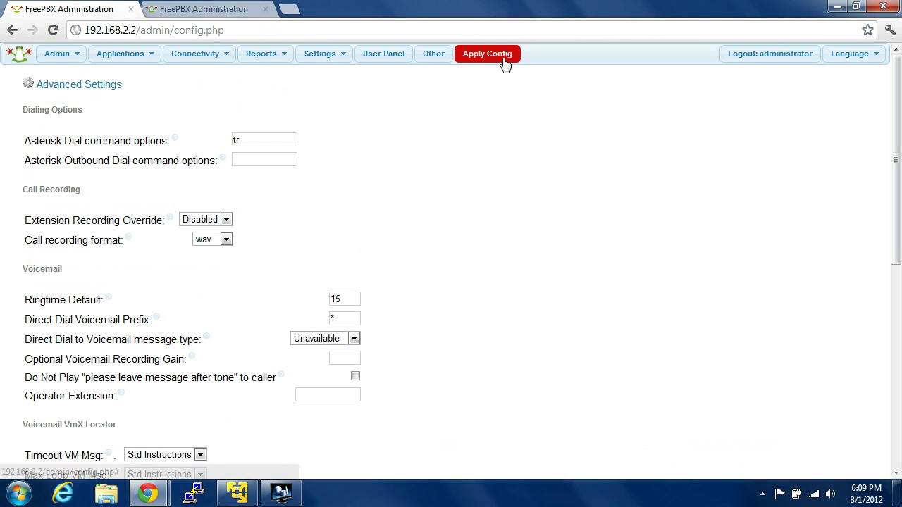
click(495, 57)
Return to FreePBX System Status and dismiss the notice about no email address for online update checks.
mouse_move(288, 58)
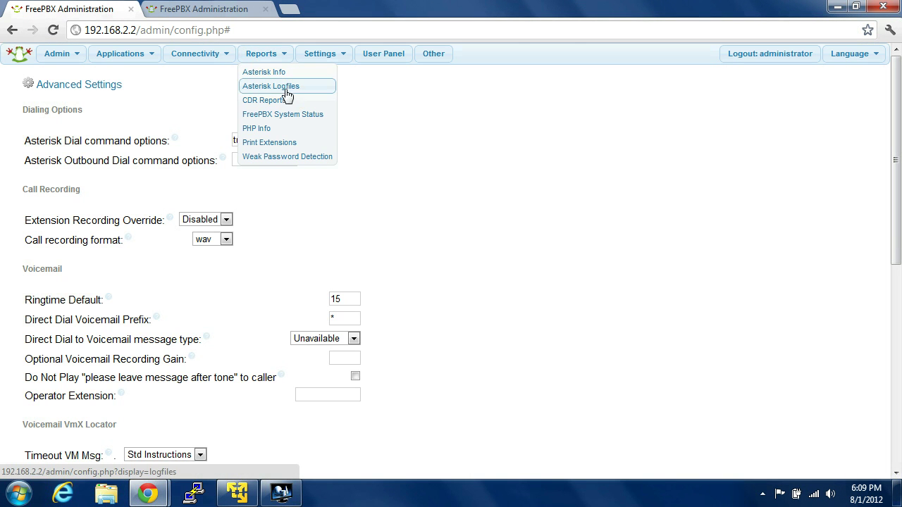
click(314, 119)
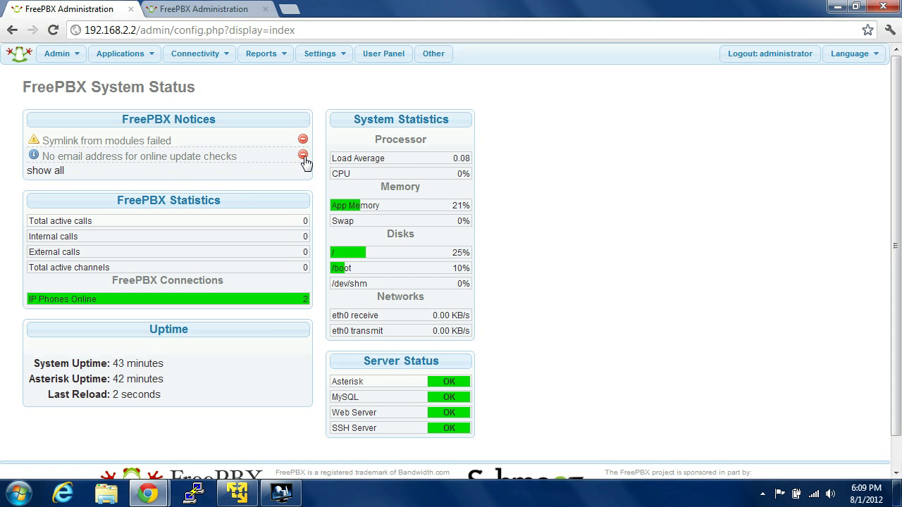
click(303, 156)
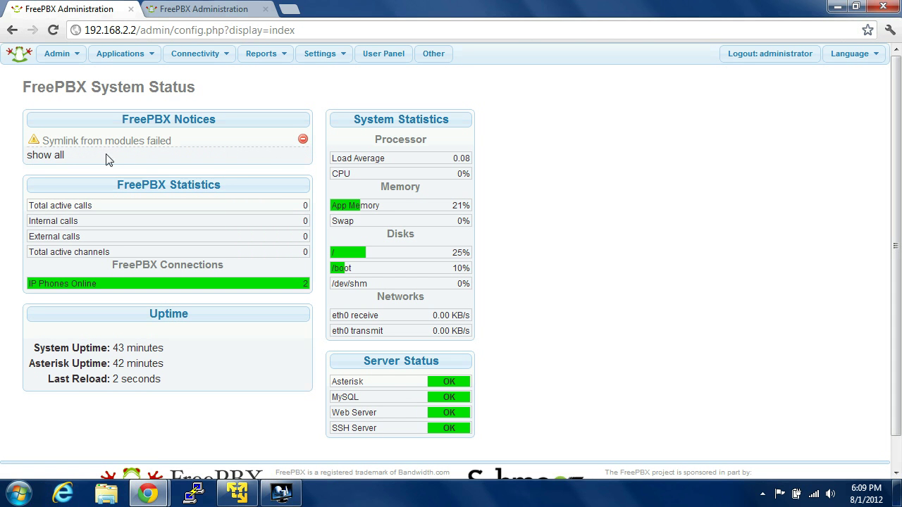
Show all FreePBX notices, delete the Collecting Anonymous Browser Stats notice and expand the Symlink from modules failed notice.
click(39, 155)
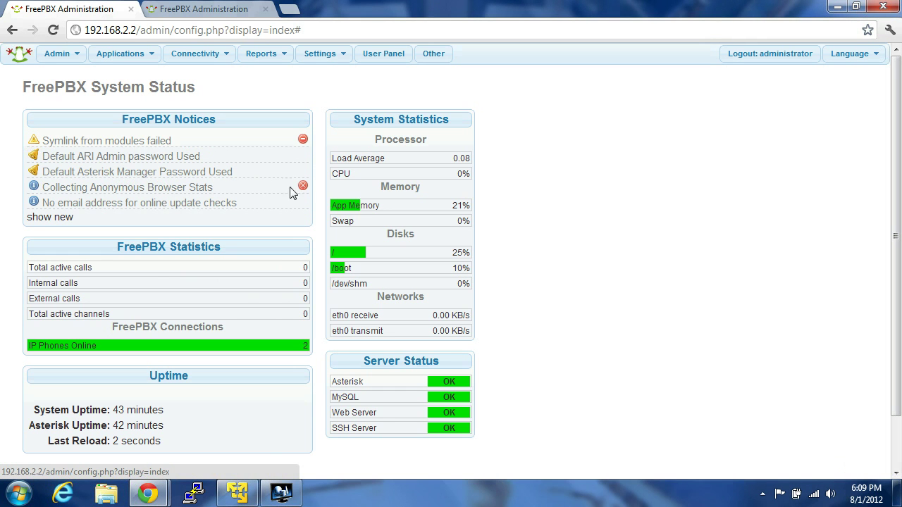
click(301, 187)
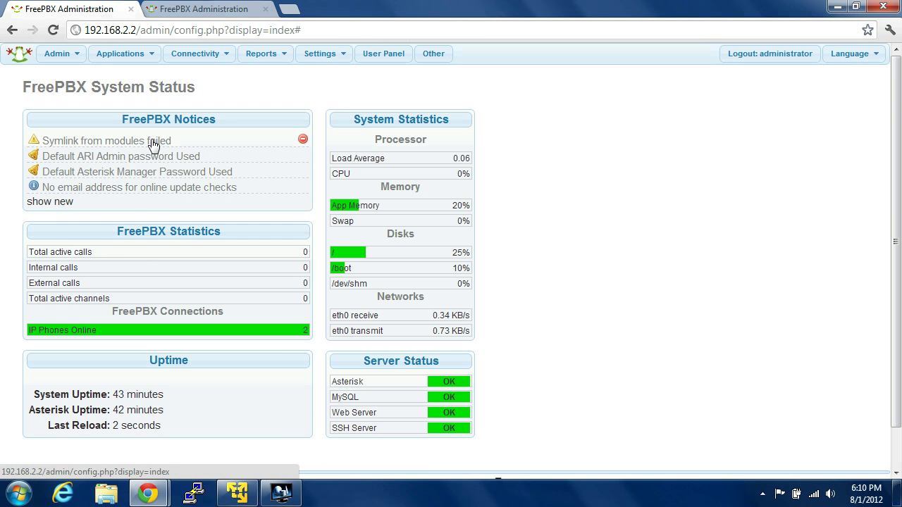
click(153, 142)
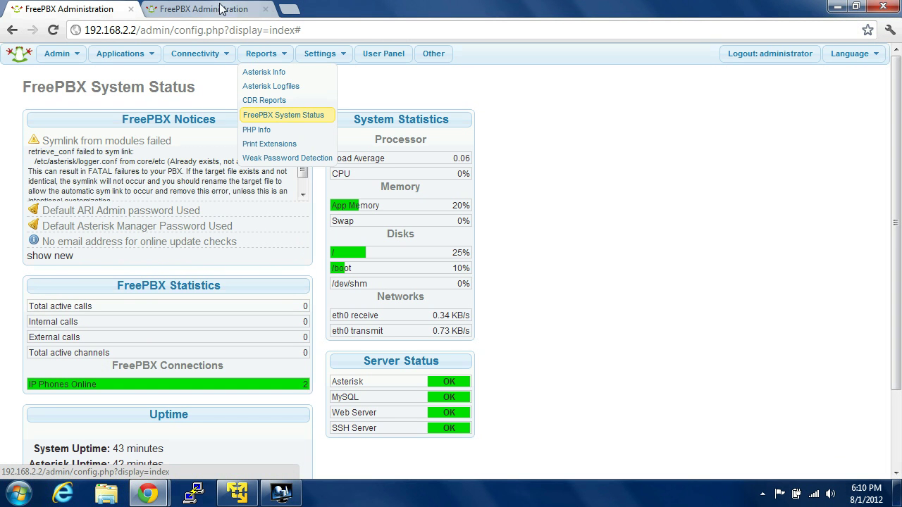
Open freepbx.org in a new browser tab and go to the General Help forum in the Community forums.
click(289, 8)
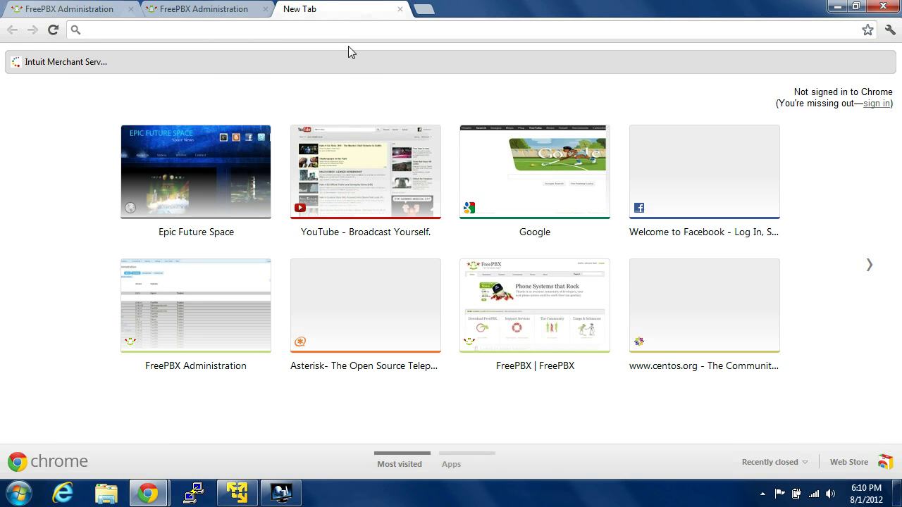
text(free)
key(Return)
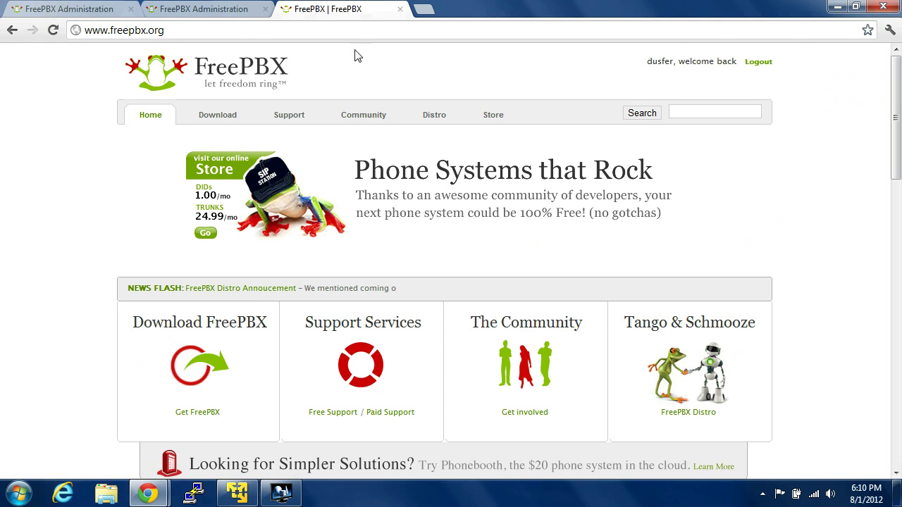
click(367, 116)
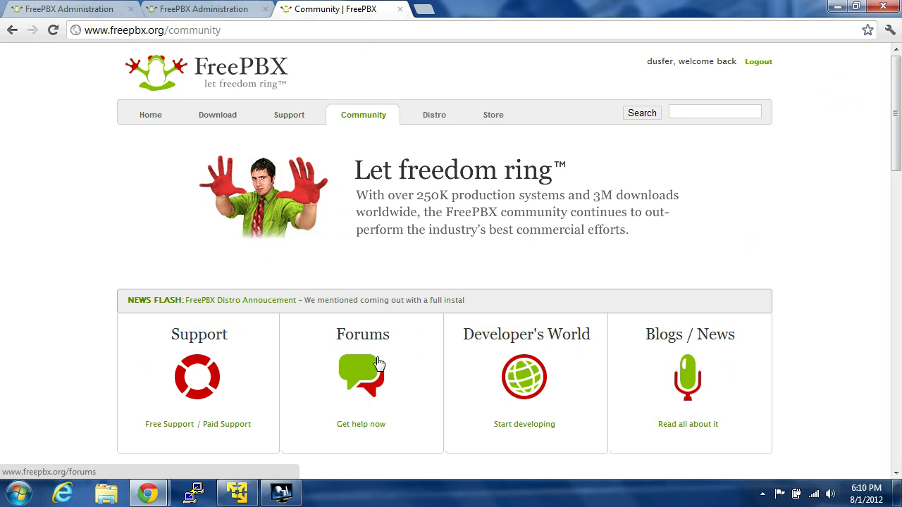
click(379, 362)
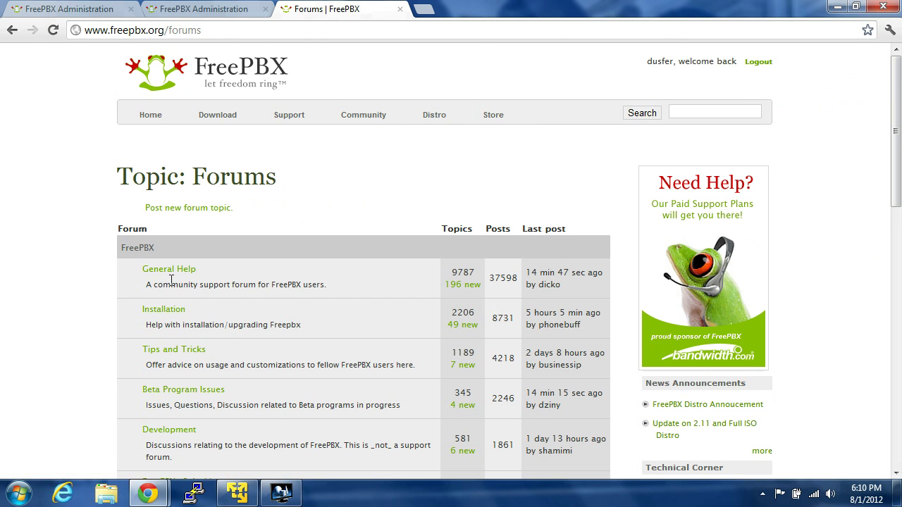
click(168, 271)
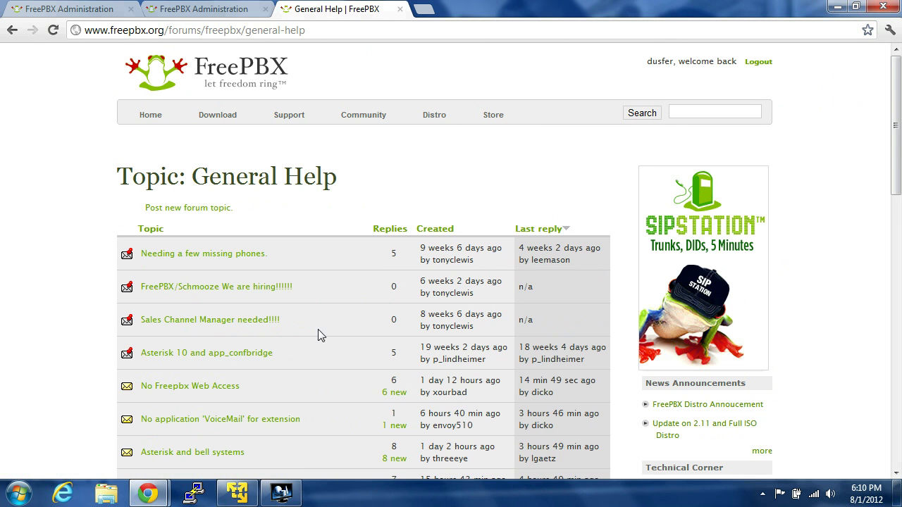
Look through the topics on the first page of the General Help forum.
scroll(318, 335, down, 1)
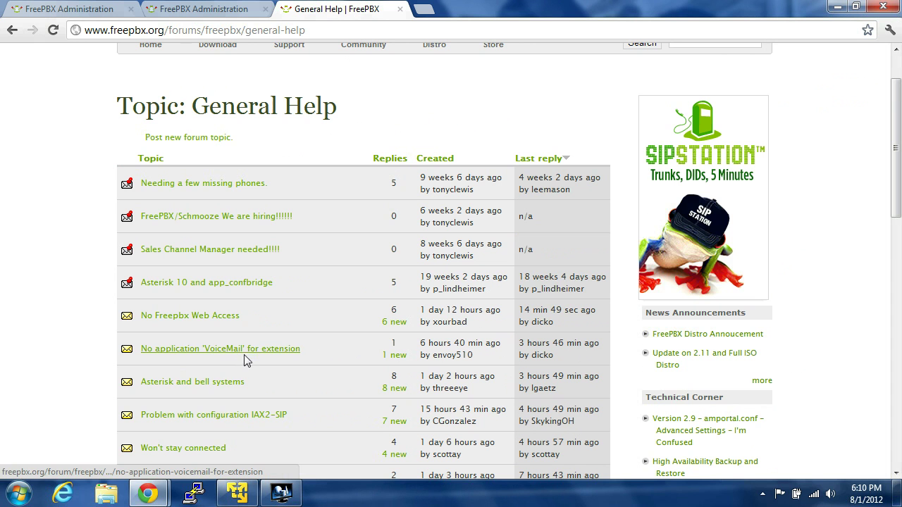
scroll(236, 380, down, 1)
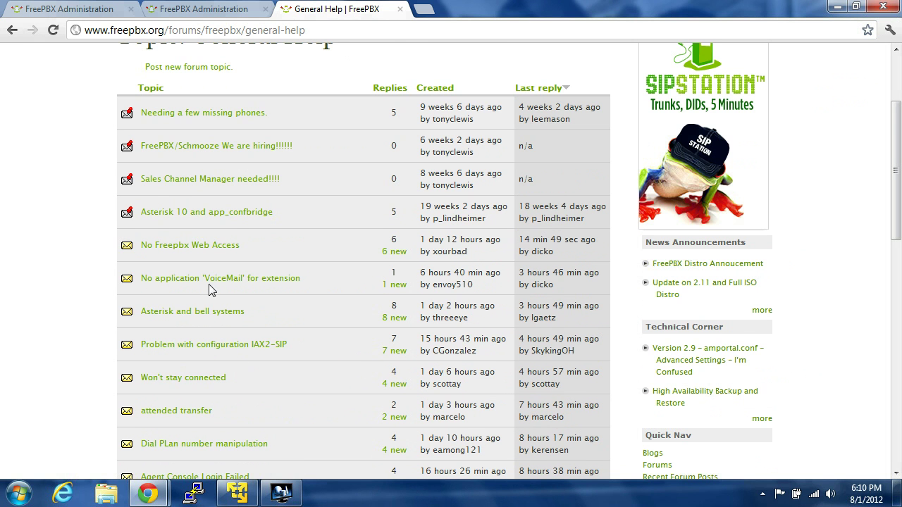
scroll(248, 380, down, 3)
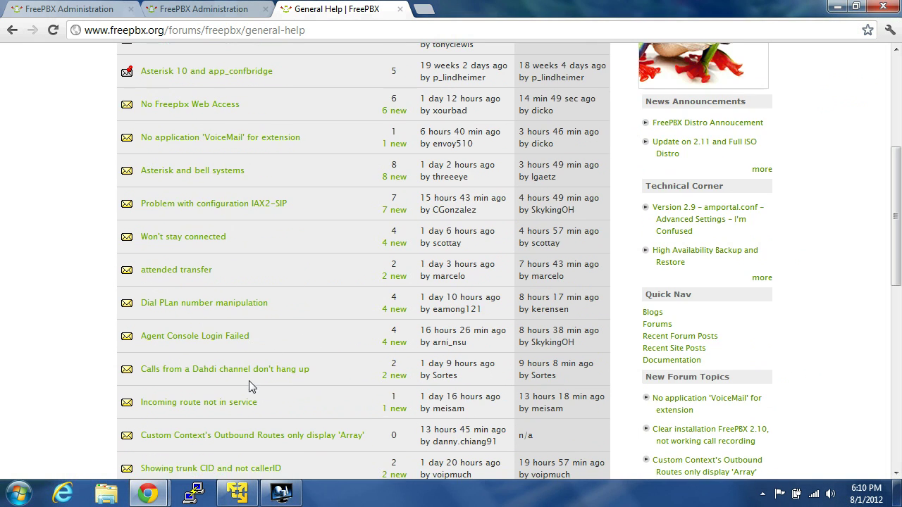
scroll(247, 389, down, 3)
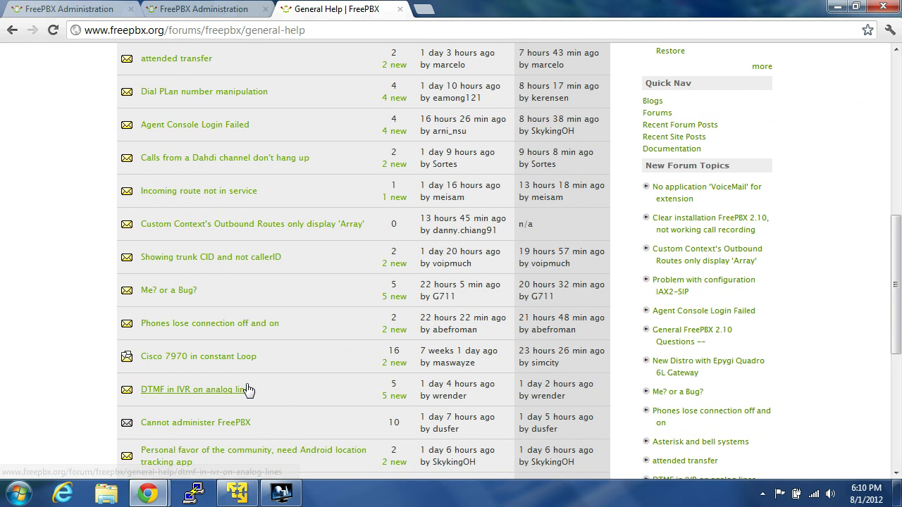
scroll(248, 391, down, 1)
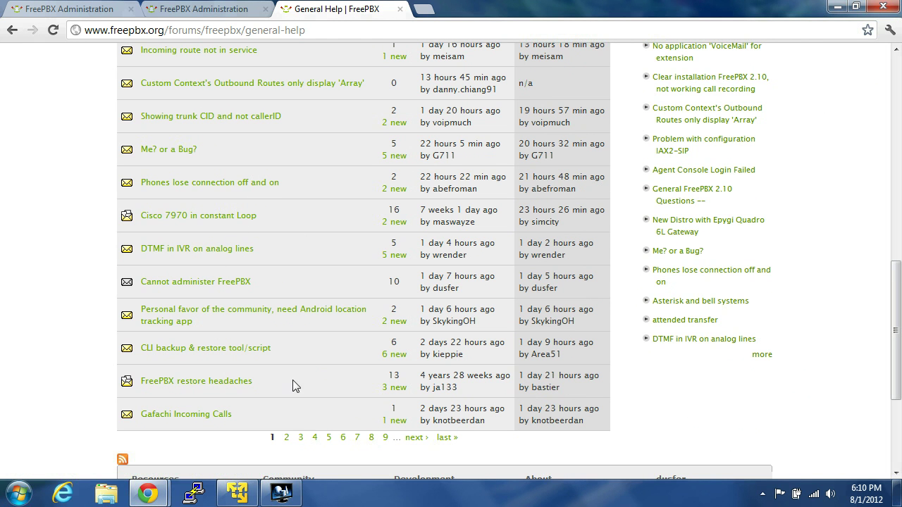
Open page 2 of the General Help forum and scan its topic list.
click(287, 437)
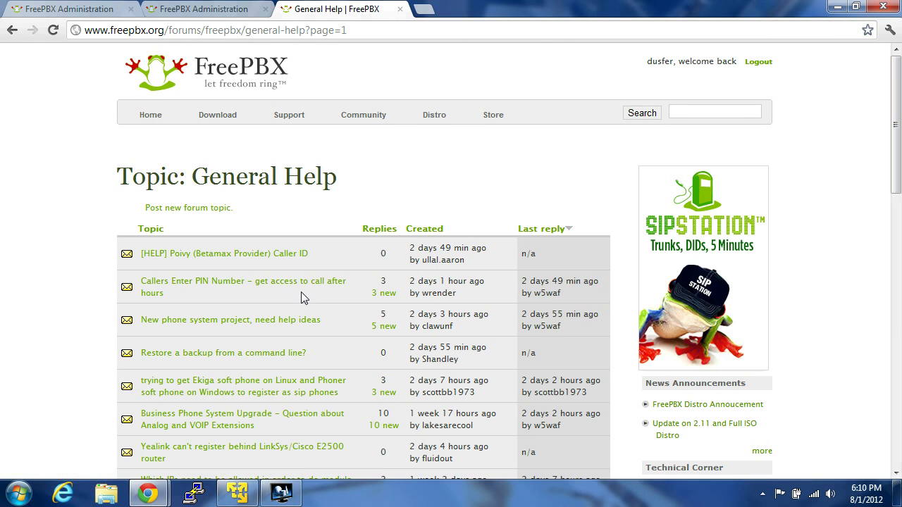
scroll(229, 310, down, 5)
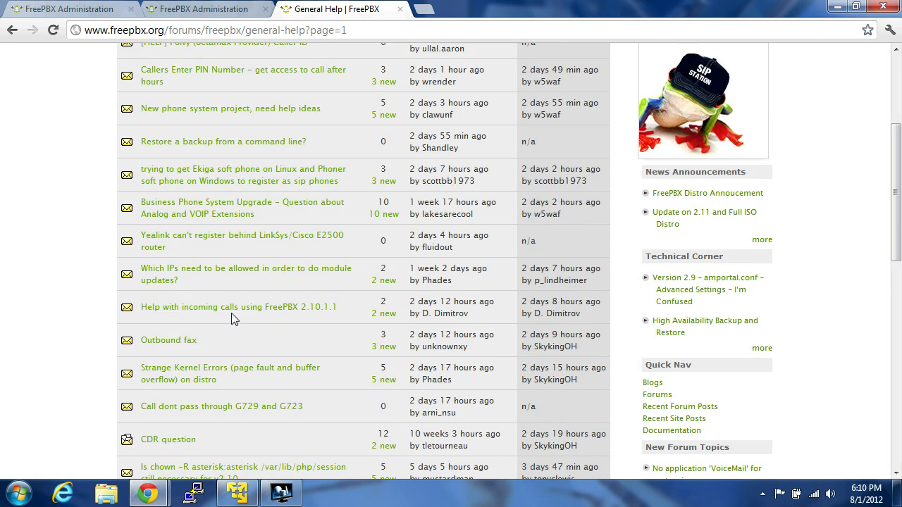
scroll(238, 370, down, 2)
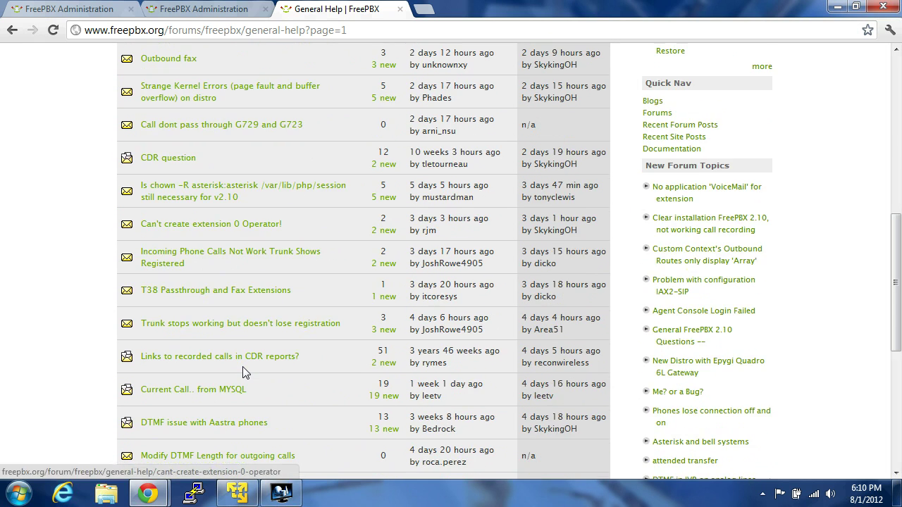
scroll(243, 367, down, 2)
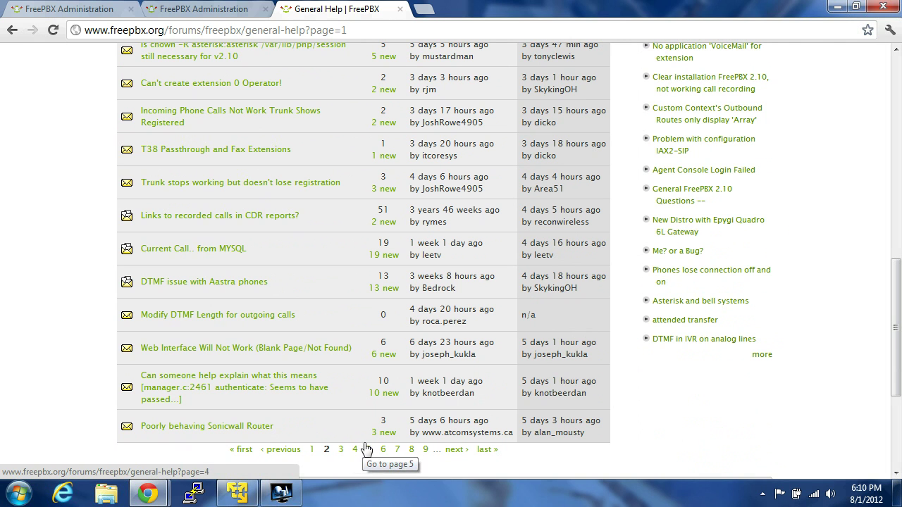
scroll(315, 346, up, 5)
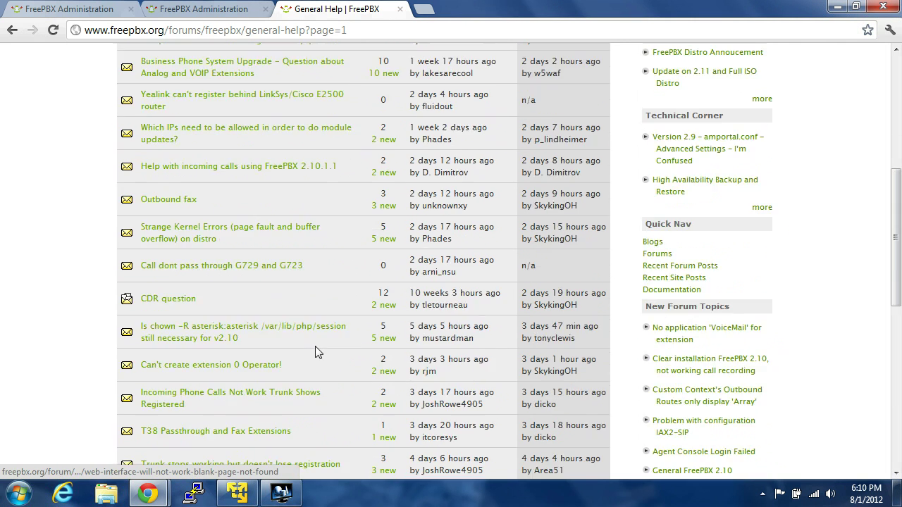
scroll(321, 344, up, 3)
scroll(338, 282, down, 15)
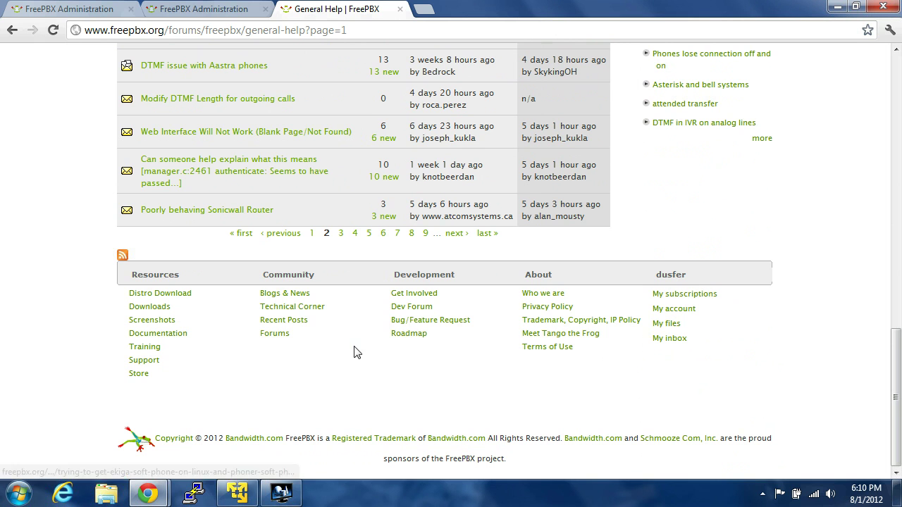
Return to page 1 of the General Help forum and check its topics again from start to end.
click(314, 235)
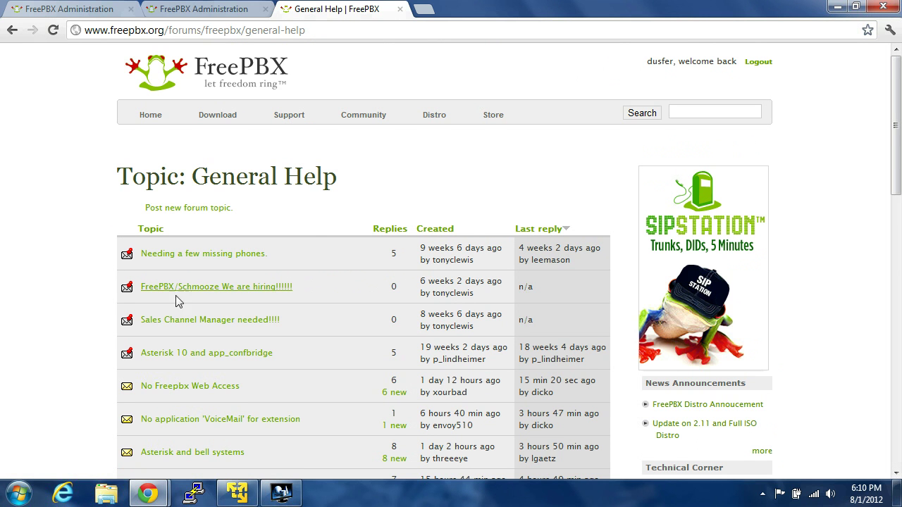
scroll(315, 326, down, 2)
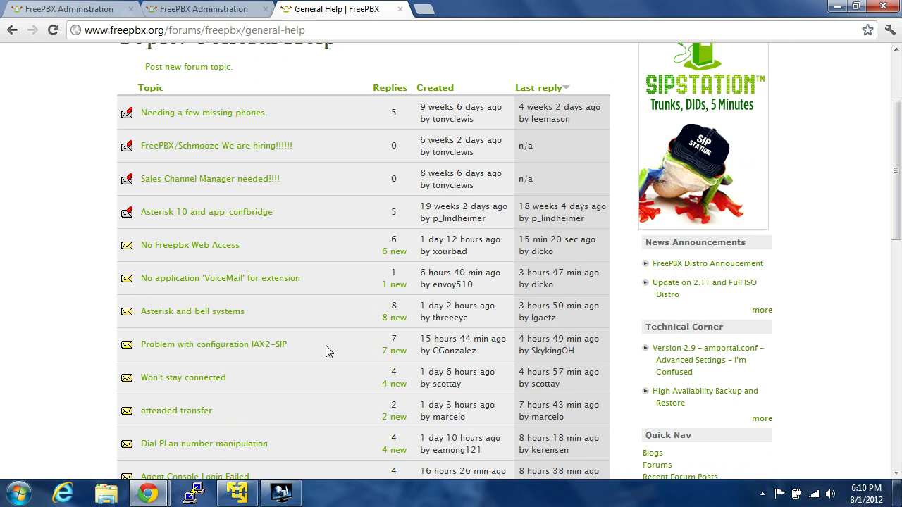
scroll(326, 346, down, 3)
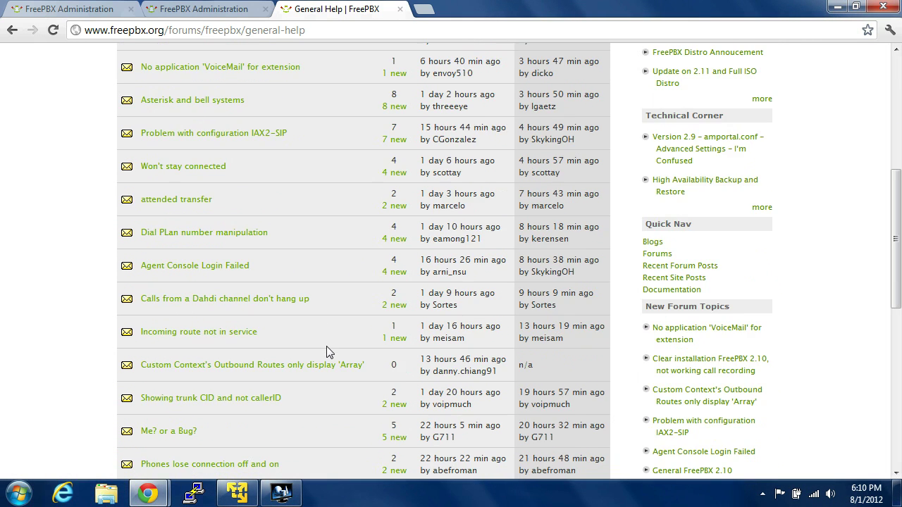
scroll(327, 346, down, 4)
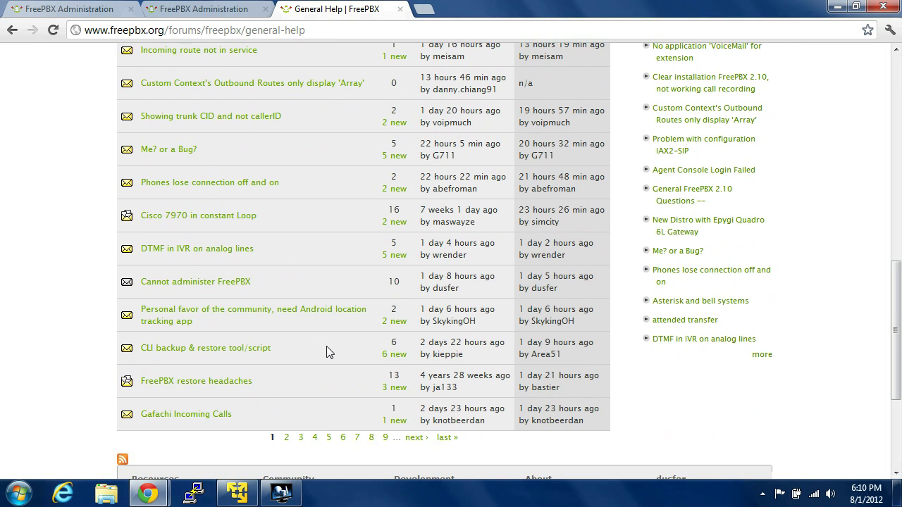
scroll(327, 346, up, 10)
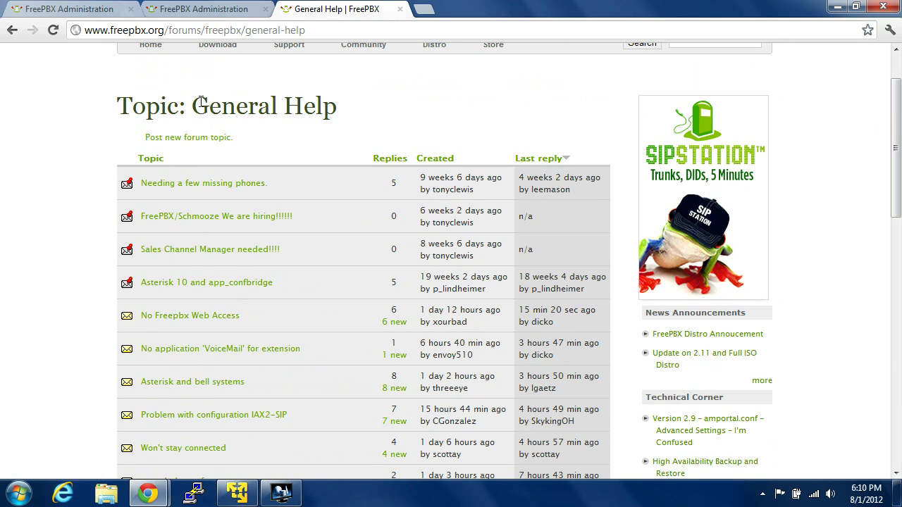
Go back to the Forums overview and review the available FreePBX forum categories.
click(13, 30)
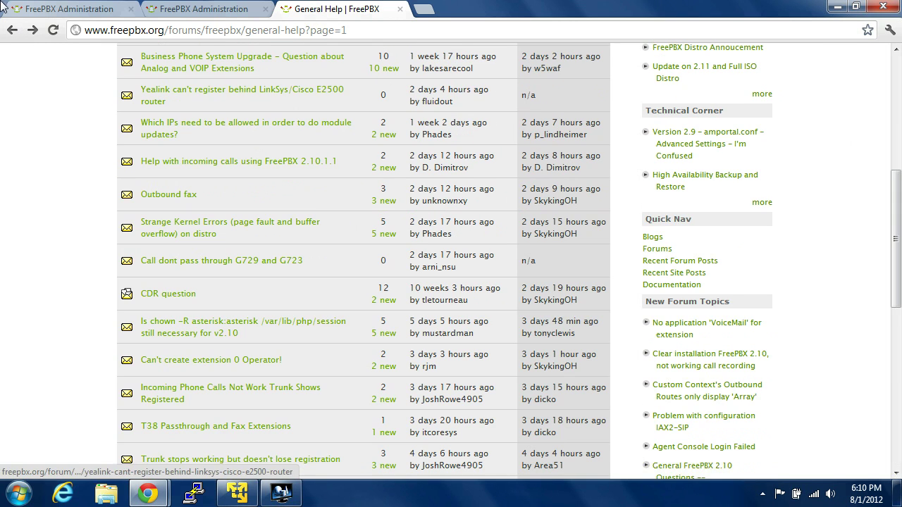
click(13, 35)
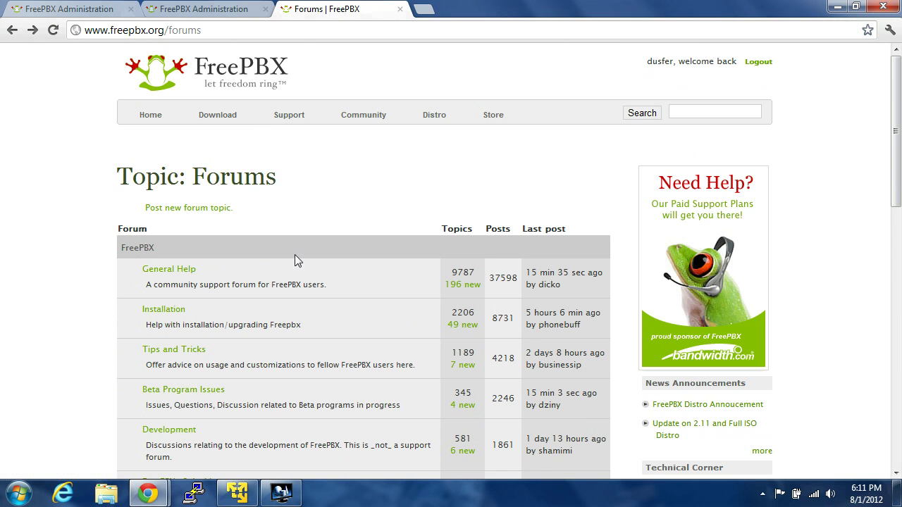
scroll(350, 366, down, 2)
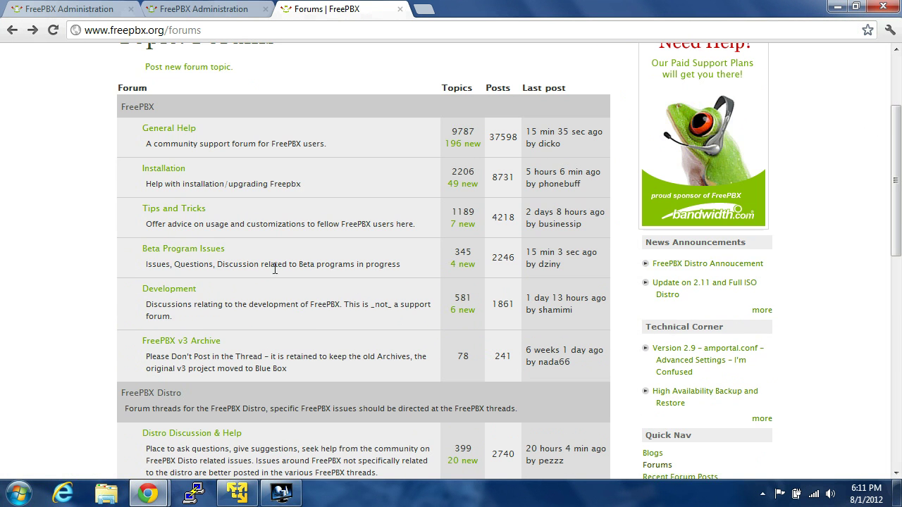
Reopen the General Help forum and examine its topic list and the account area of the site.
click(182, 131)
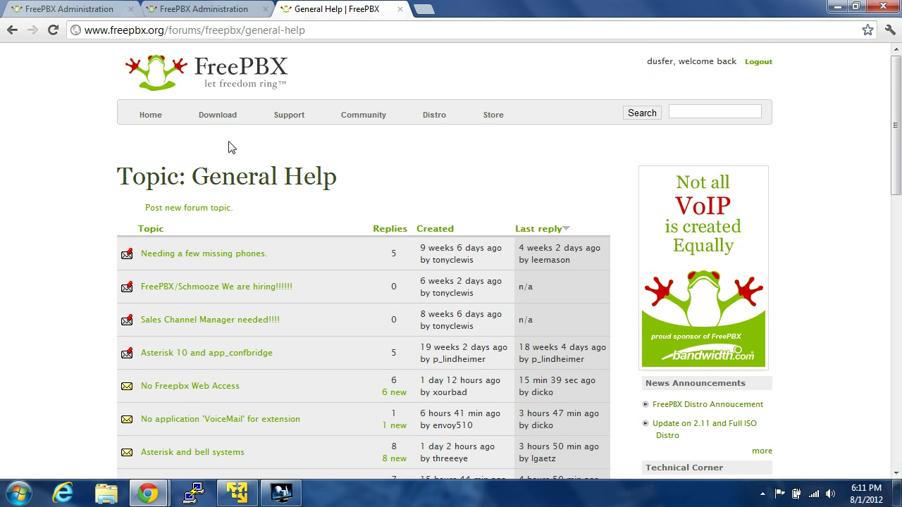
scroll(354, 312, down, 2)
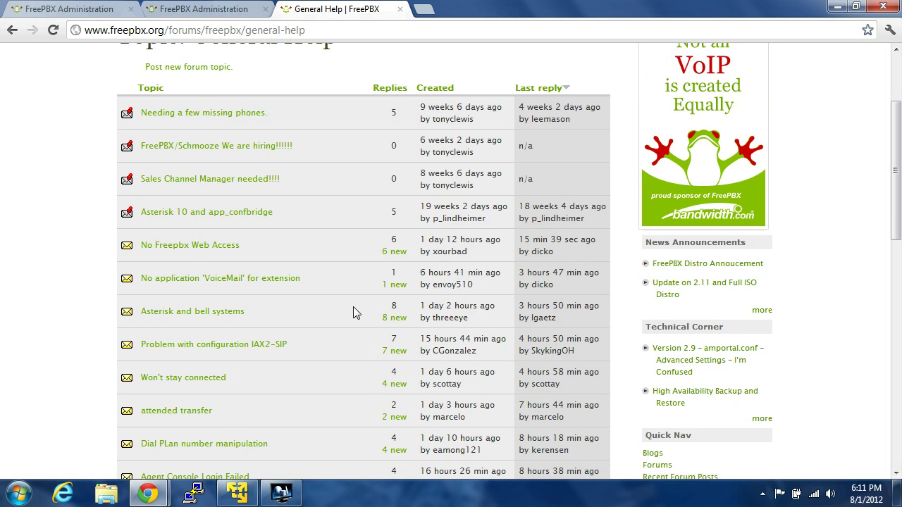
scroll(353, 312, down, 1)
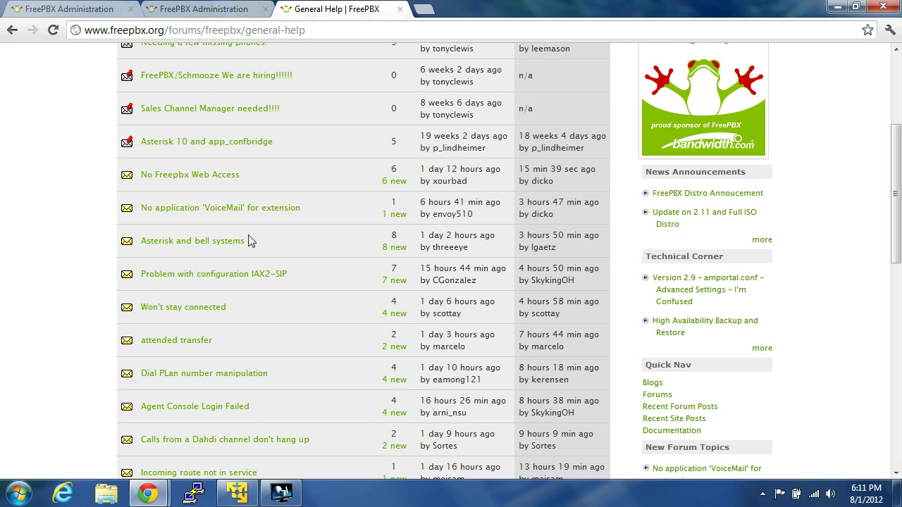
scroll(215, 229, up, 3)
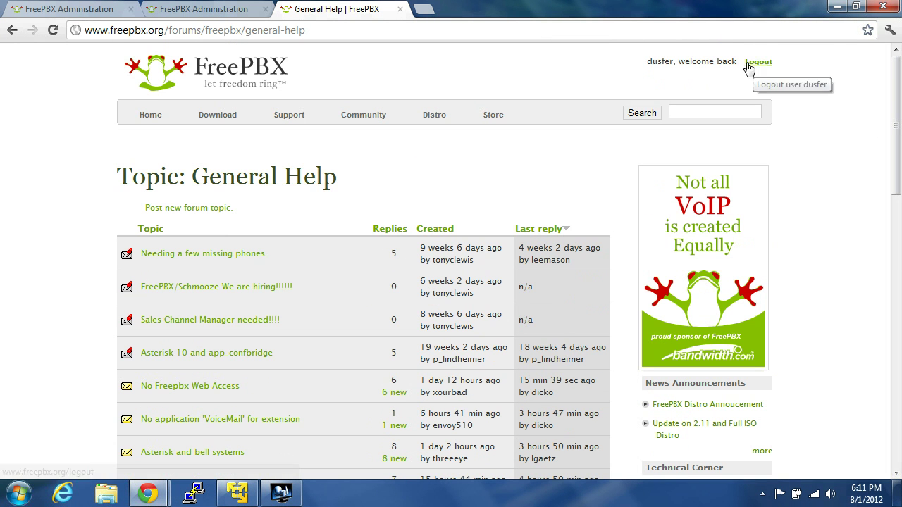
scroll(383, 148, down, 2)
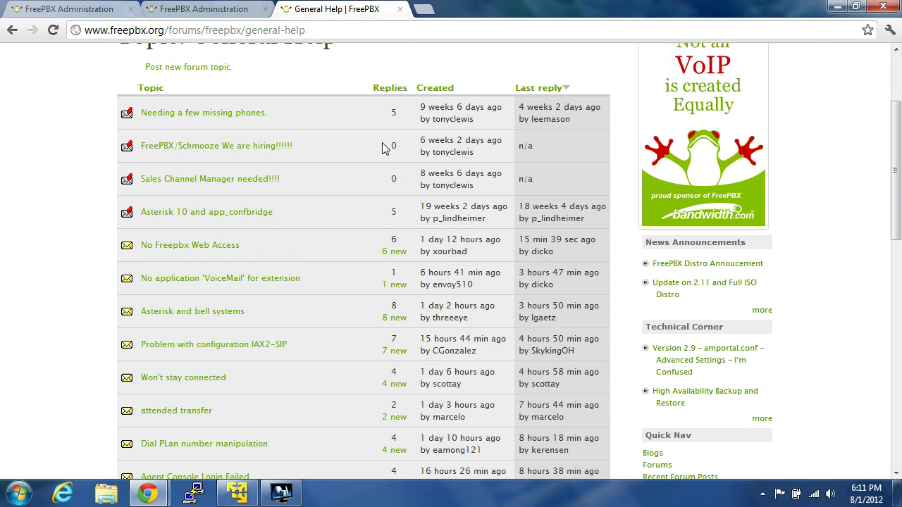
scroll(279, 112, down, 10)
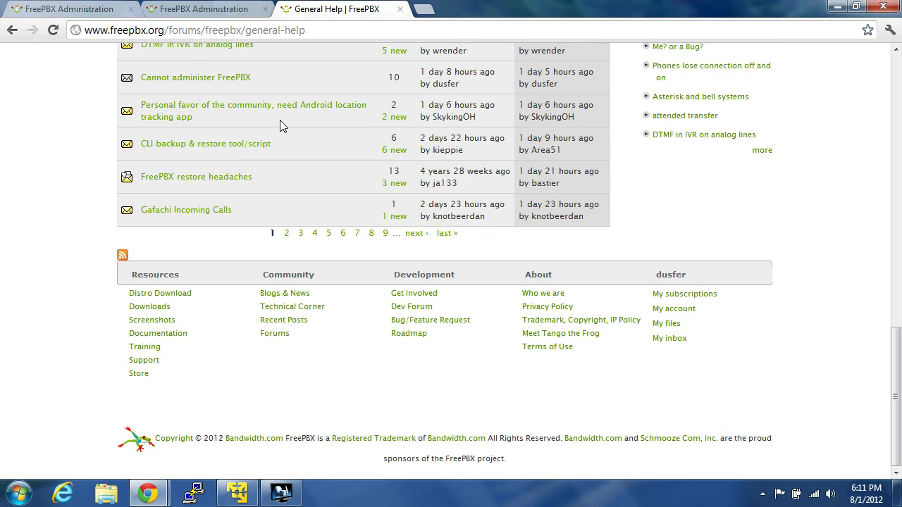
scroll(403, 213, up, 10)
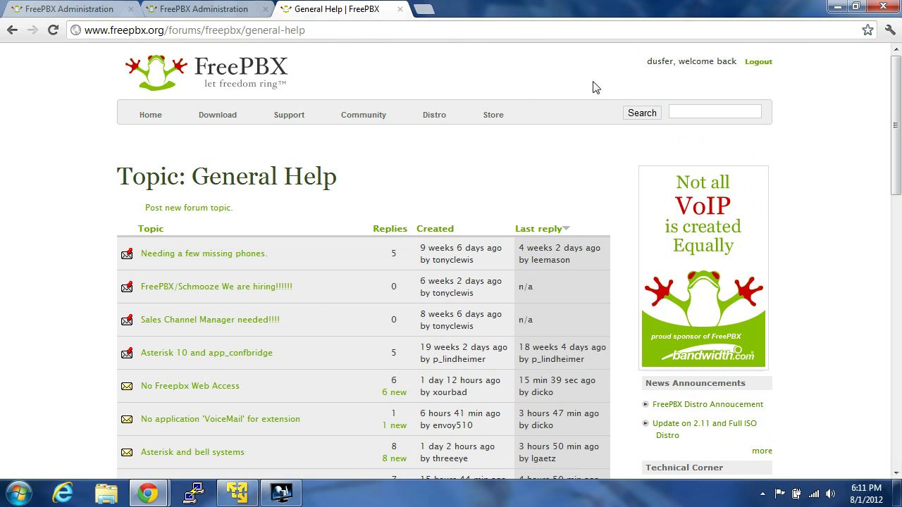
Visit the Support page, then return to the Forums overview through the Community section.
click(294, 116)
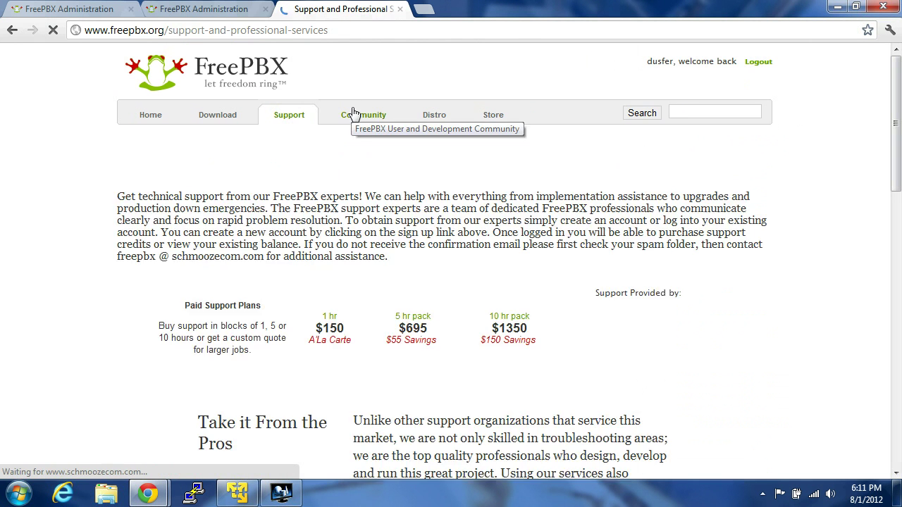
click(360, 116)
click(364, 386)
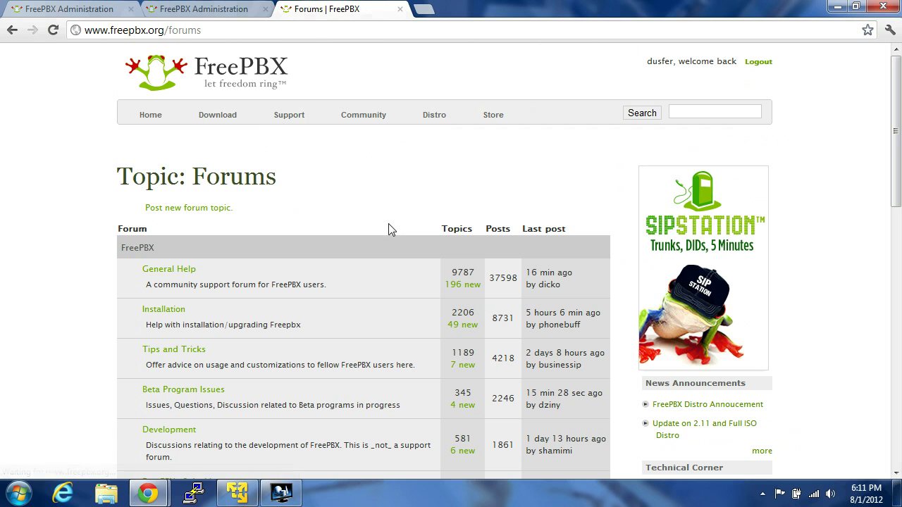
Search the FreePBX site for "cannot administer freepbx".
click(676, 113)
text(cannot administer free)
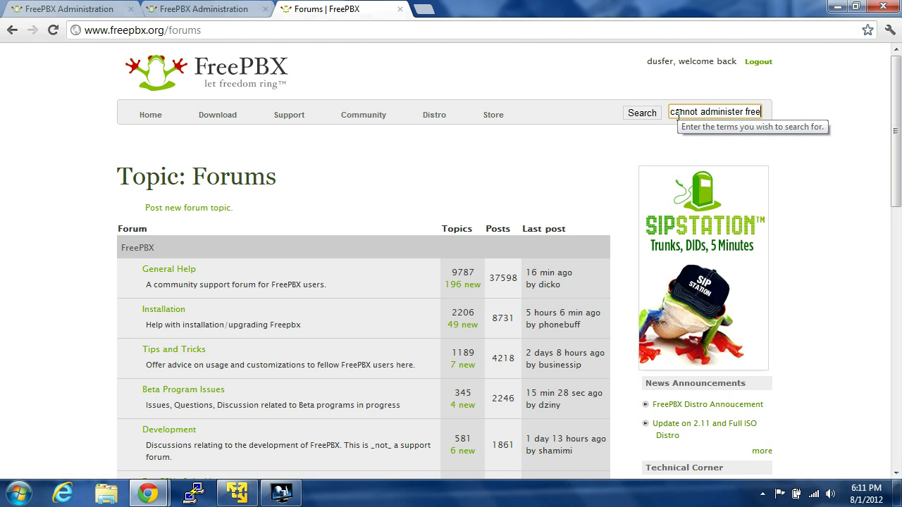
text(pbx)
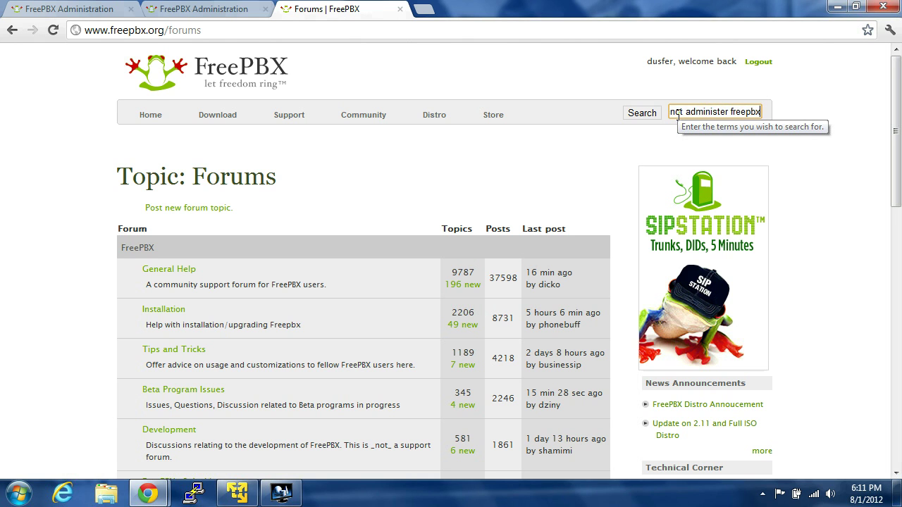
key(Return)
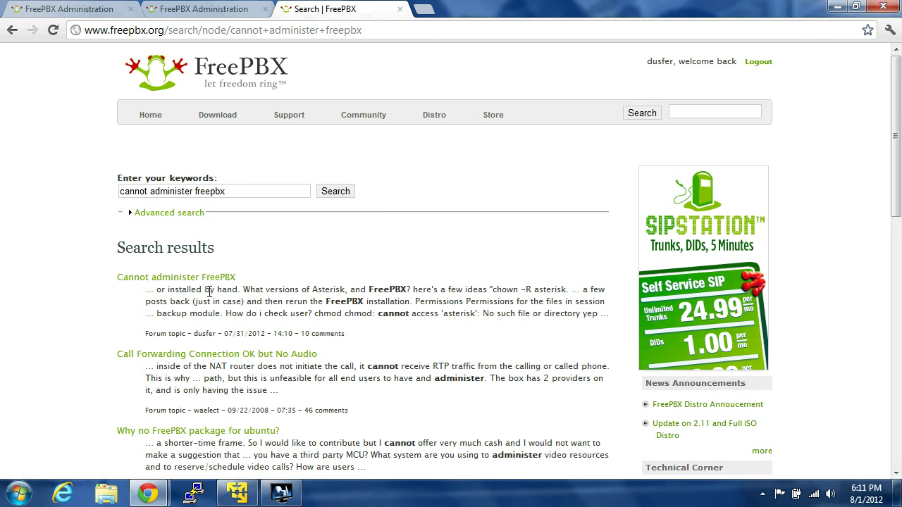
Open the "Cannot administer FreePBX" topic and read its replies through to the one with the logger.conf rename command.
click(191, 280)
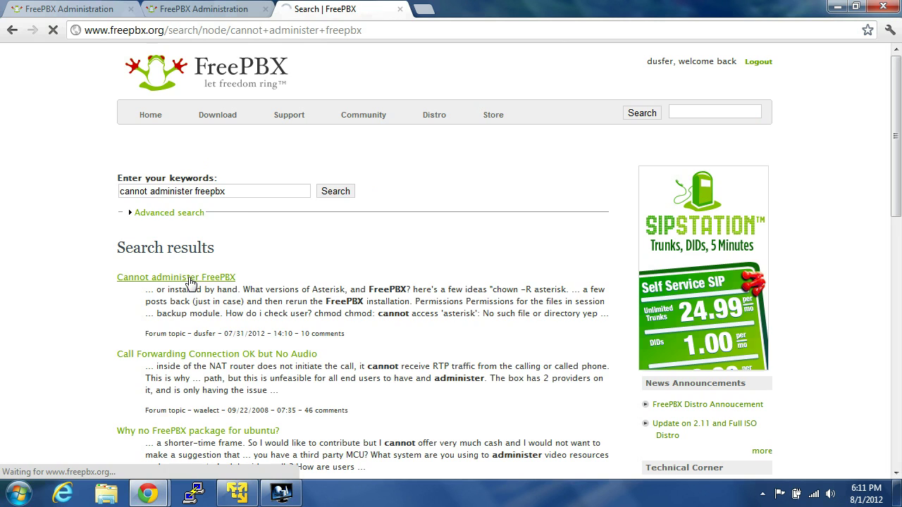
scroll(228, 254, down, 3)
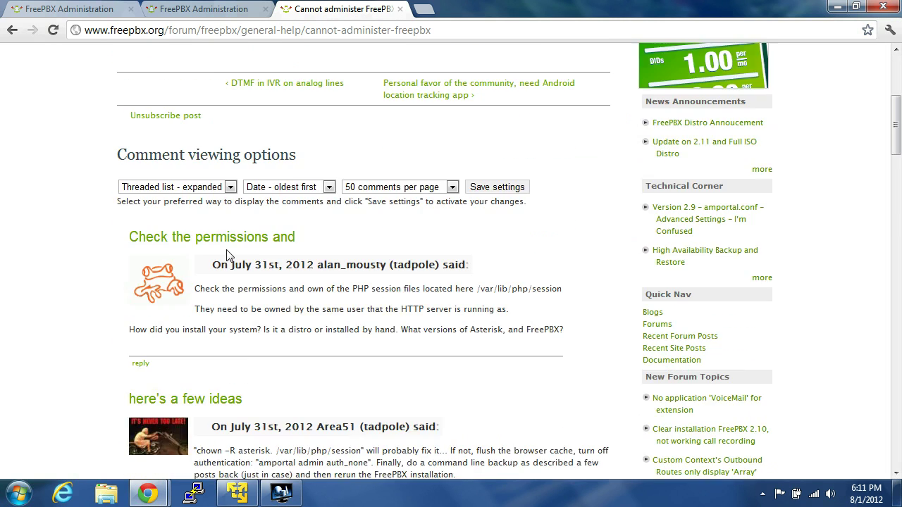
scroll(228, 255, down, 15)
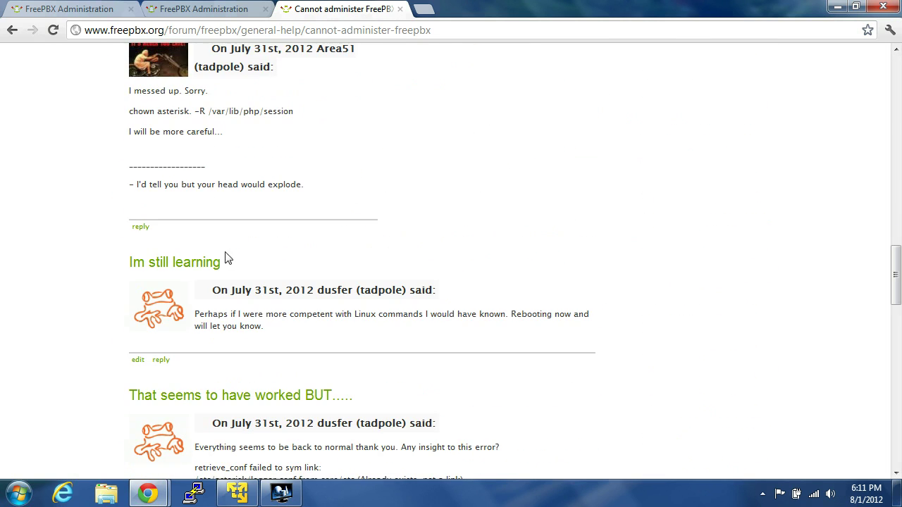
scroll(264, 283, down, 6)
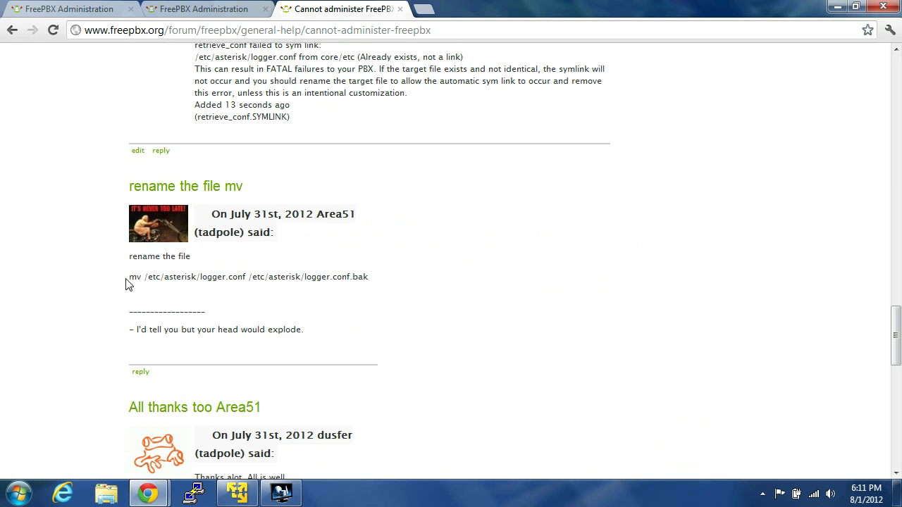
drag(129, 277, 351, 287)
click(412, 294)
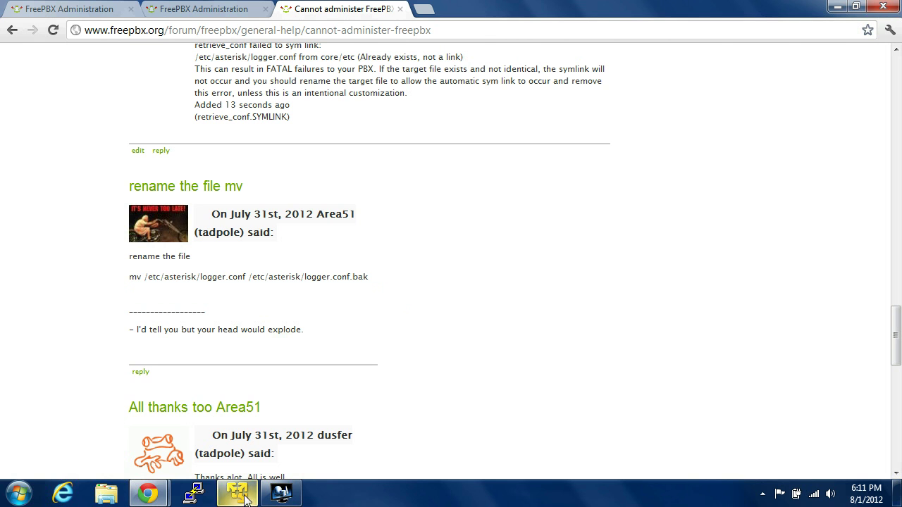
Clear the desktop by minimizing the browser and closing the Intel graphics dialog and the recording review window.
click(20, 493)
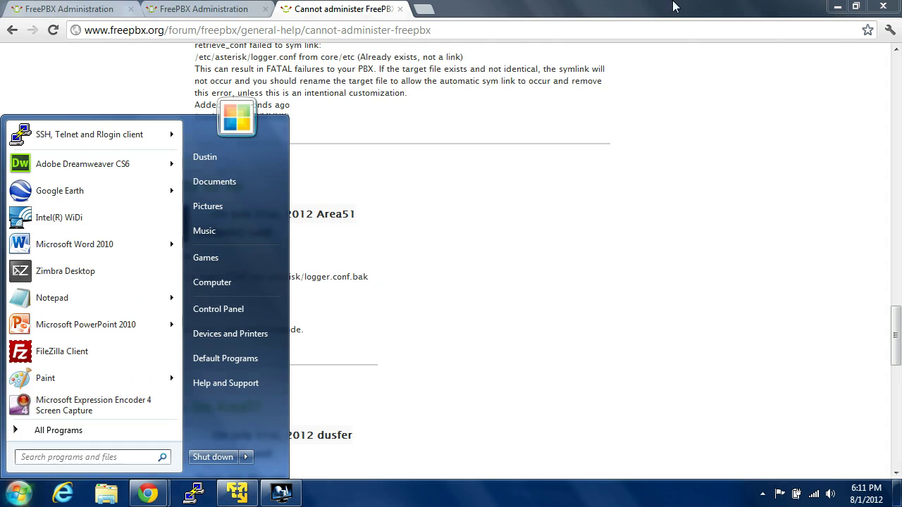
click(837, 7)
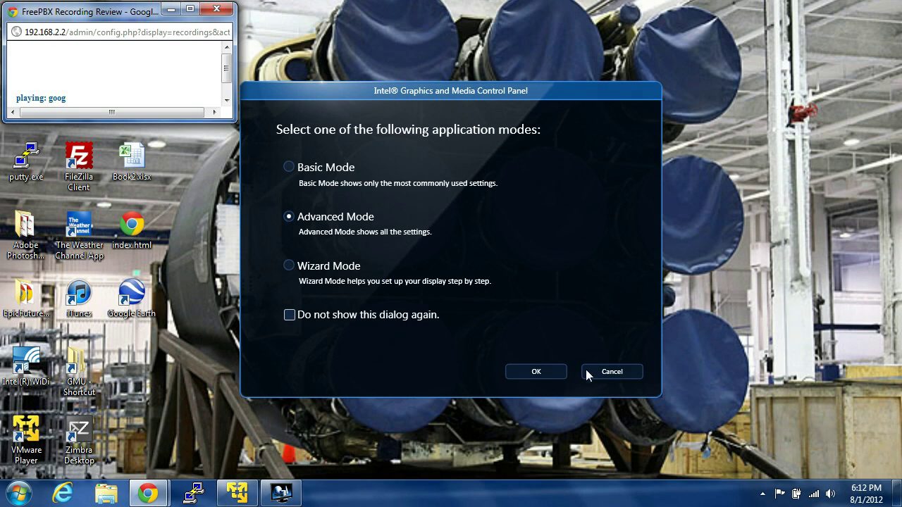
click(596, 373)
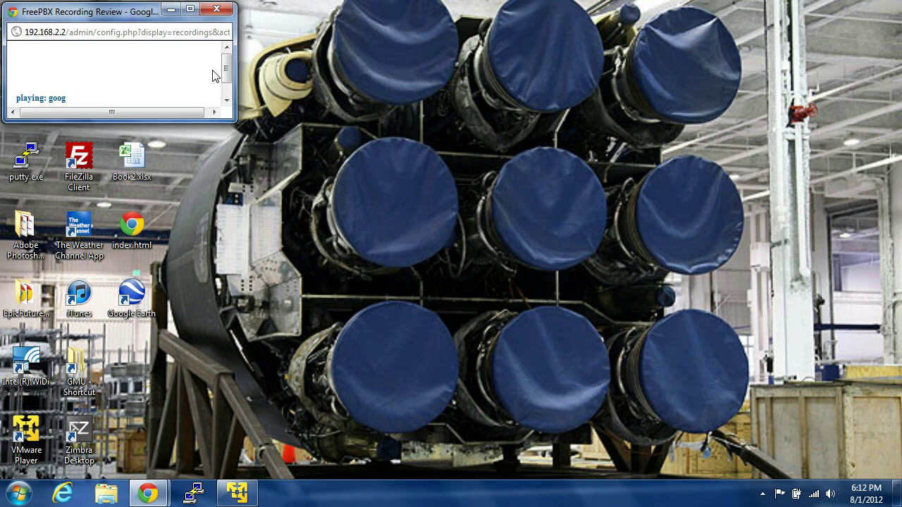
click(221, 9)
Switch to the freepbx virtual machine console in VMware Player and place it beside the forum reply with the rename command.
click(237, 494)
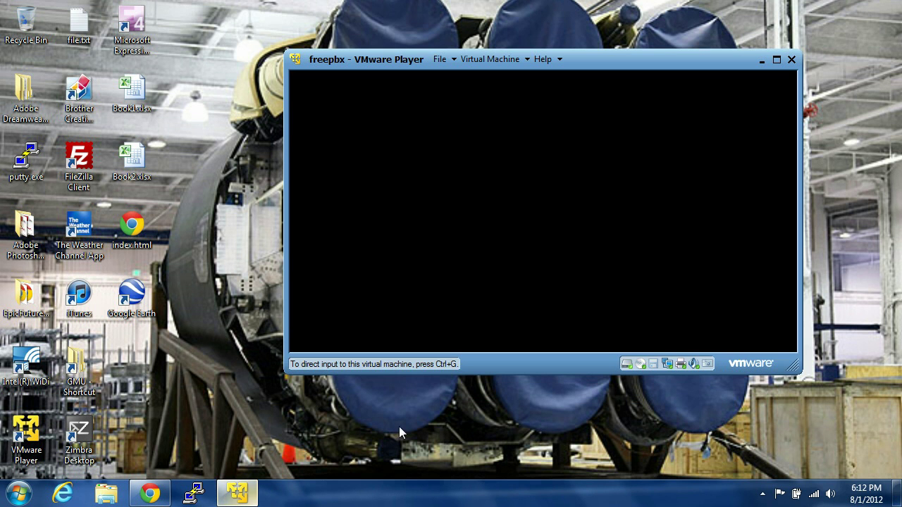
click(476, 172)
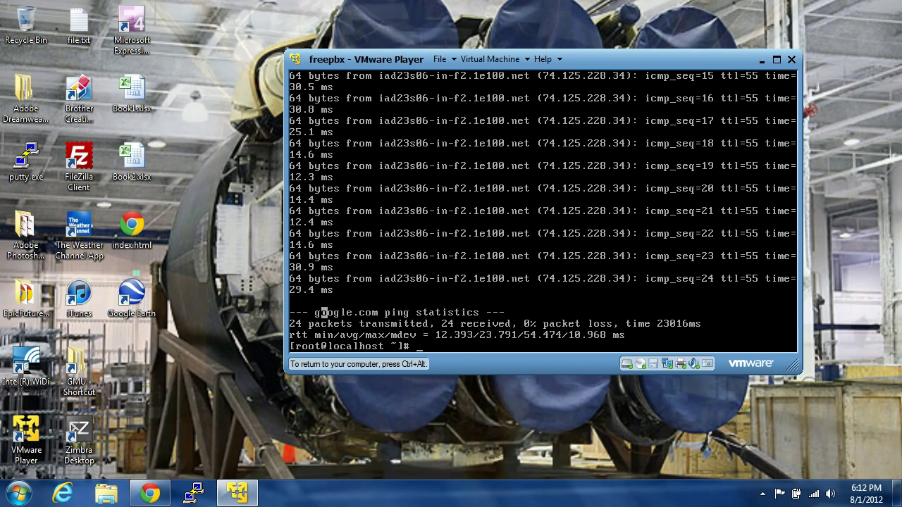
key(ctrl+alt)
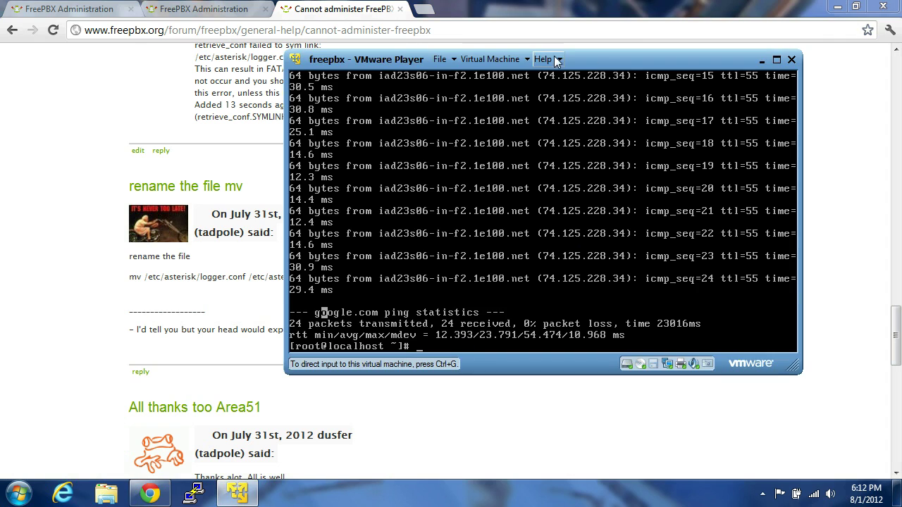
drag(605, 60, 704, 55)
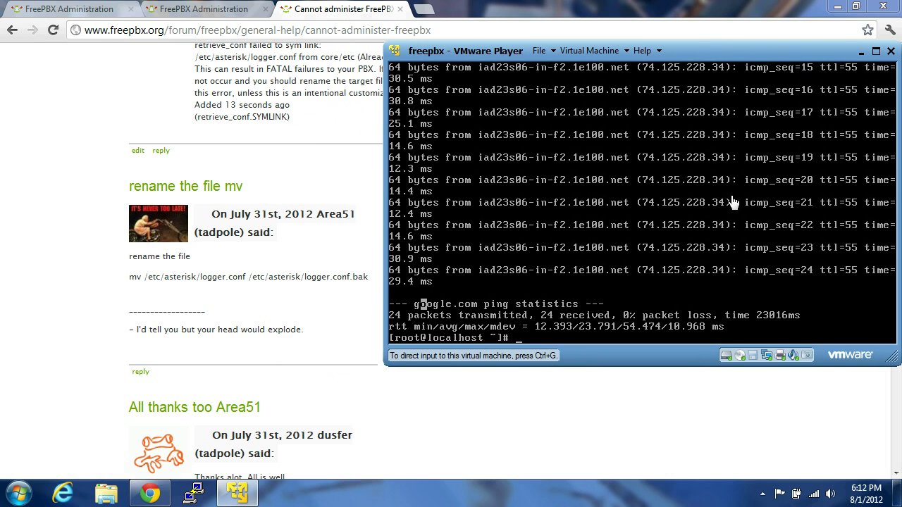
Run mv /etc/asterisk/logger.conf /etc/asterisk/logger.conf.bak in the virtual machine's console, then release input back to the host.
click(740, 306)
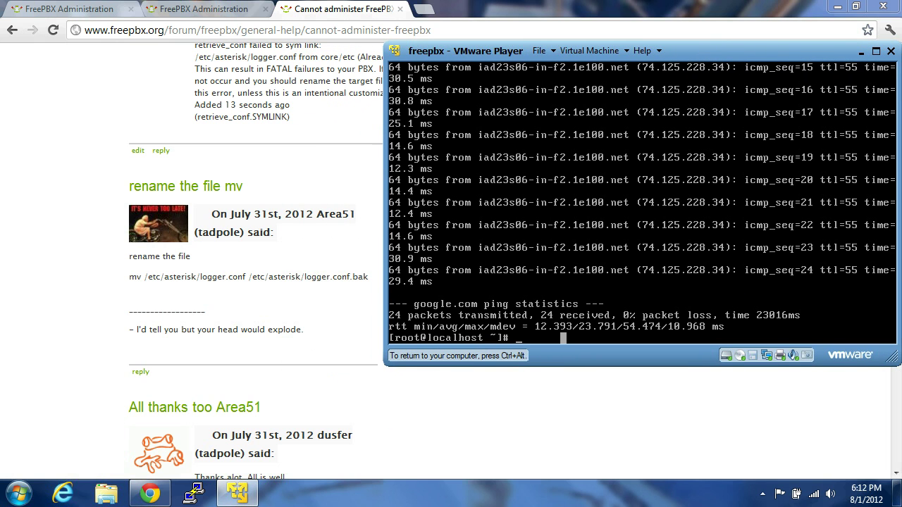
text(mv)
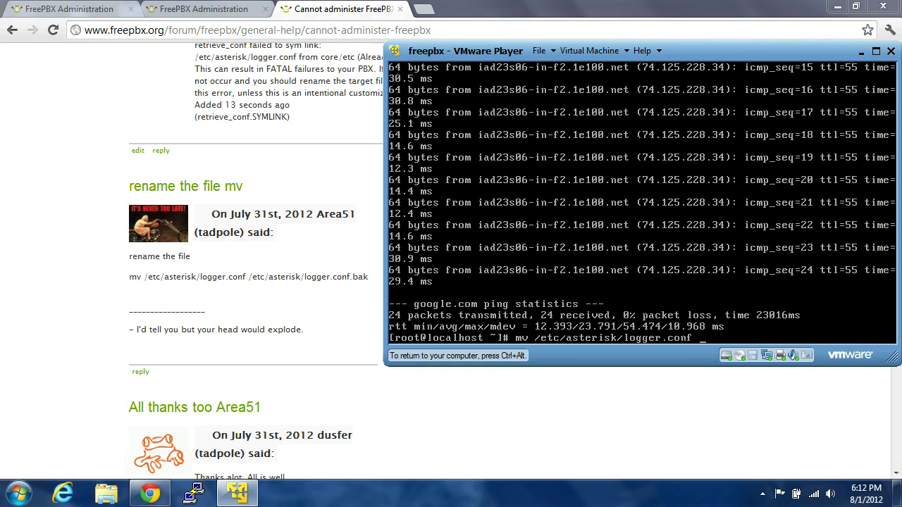
text(/etc/asterisk/logger.conf.bak)
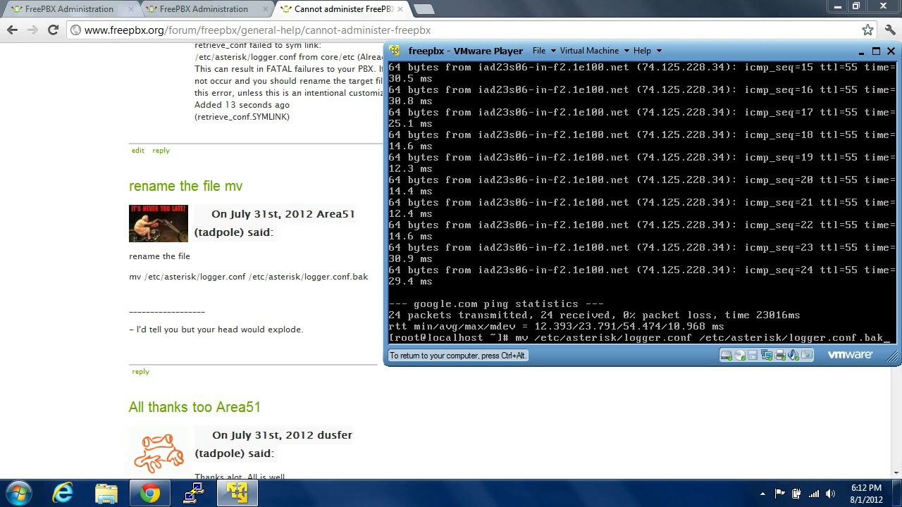
key(Return)
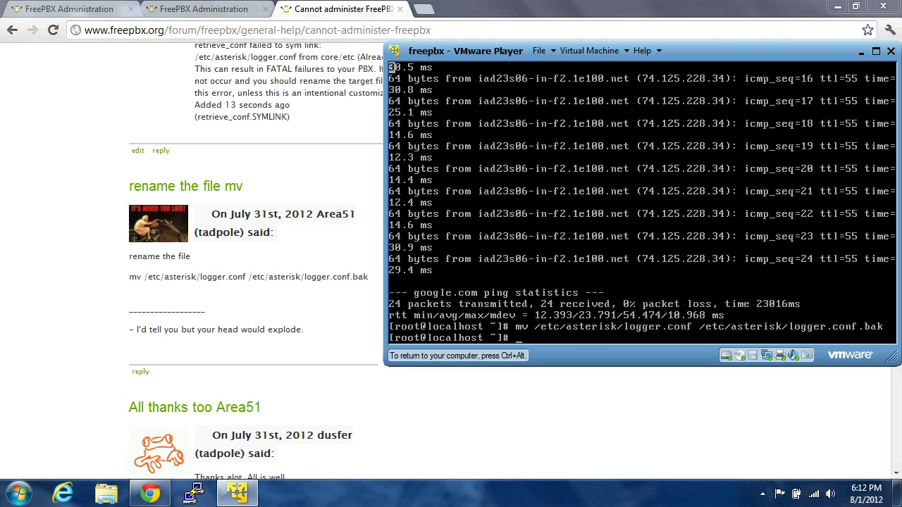
key(ctrl+alt)
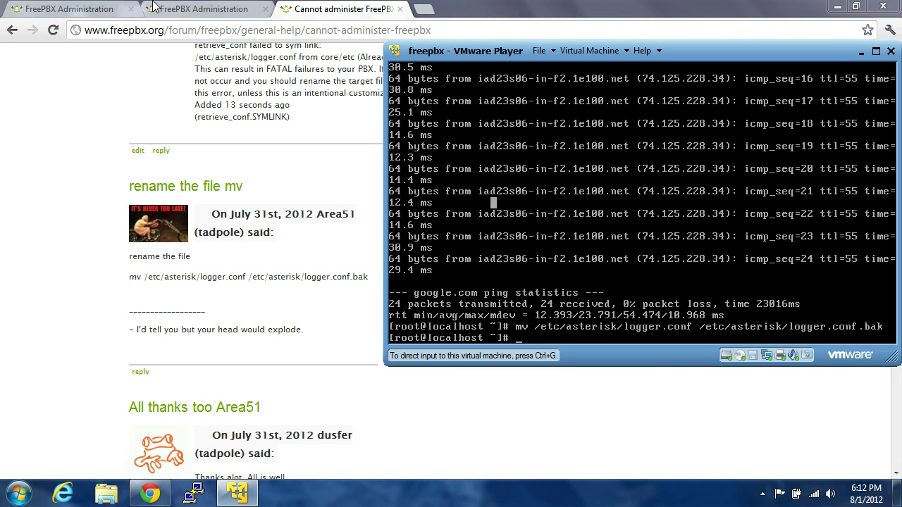
Return to FreePBX Administration in the browser, open extension 1002, and set its display name to Second1.
click(204, 8)
click(86, 8)
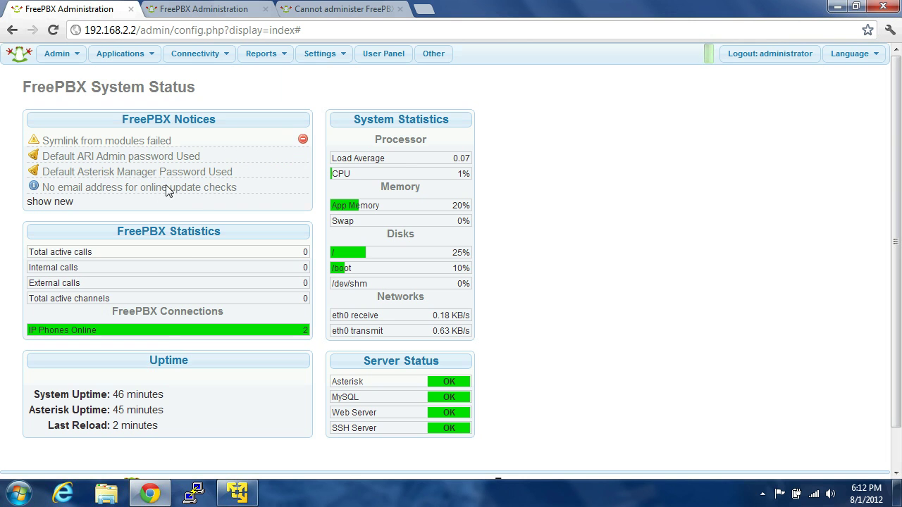
mouse_move(214, 59)
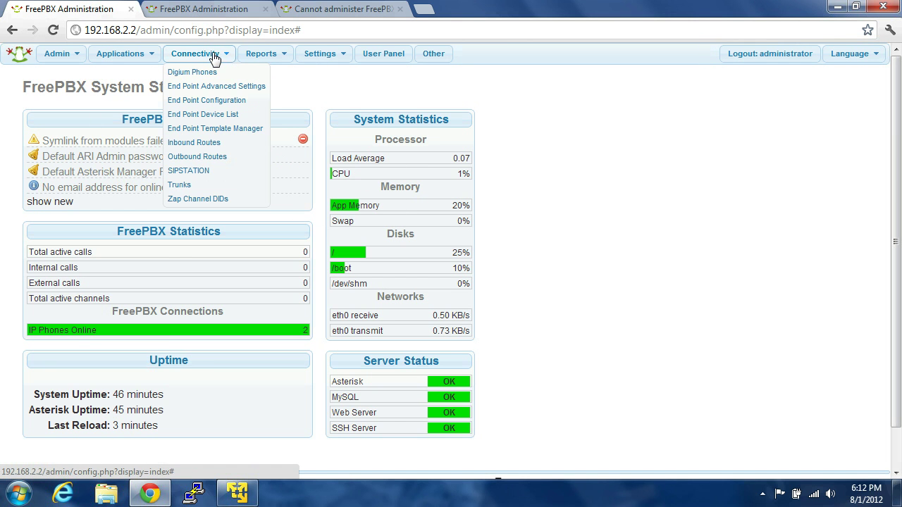
mouse_move(116, 55)
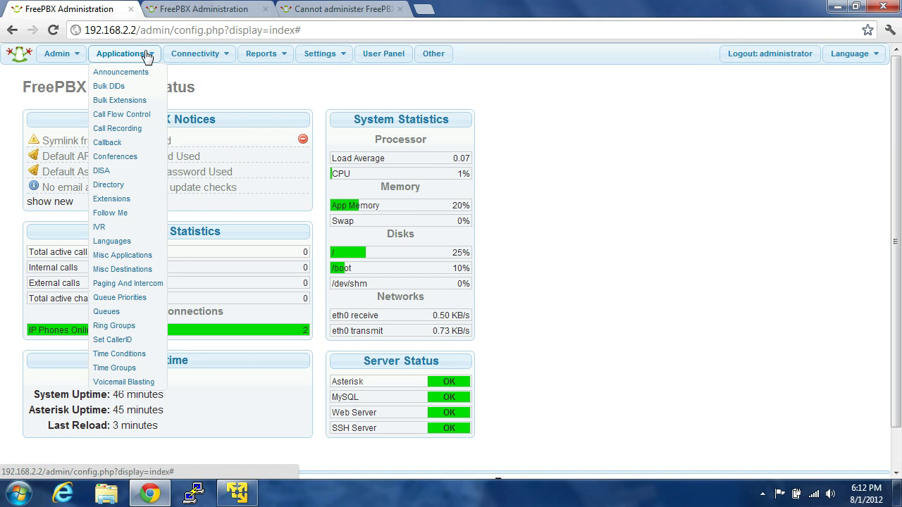
click(152, 181)
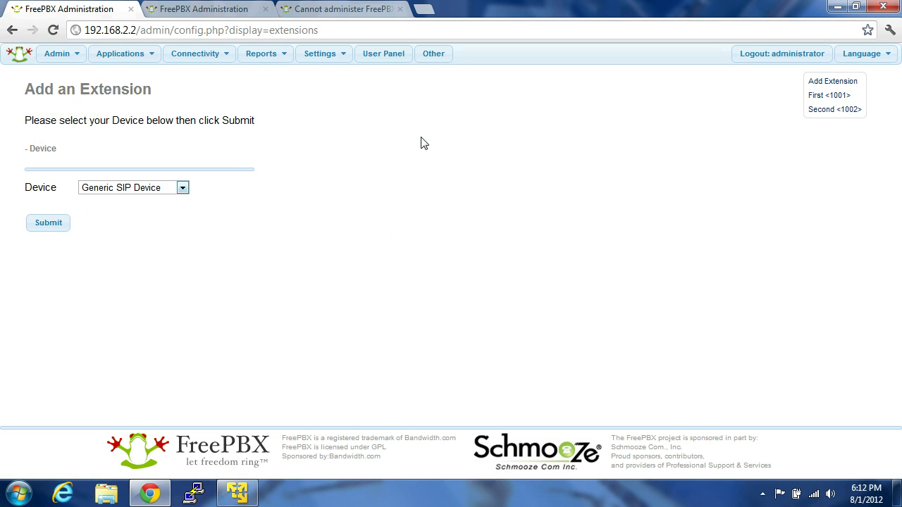
click(834, 110)
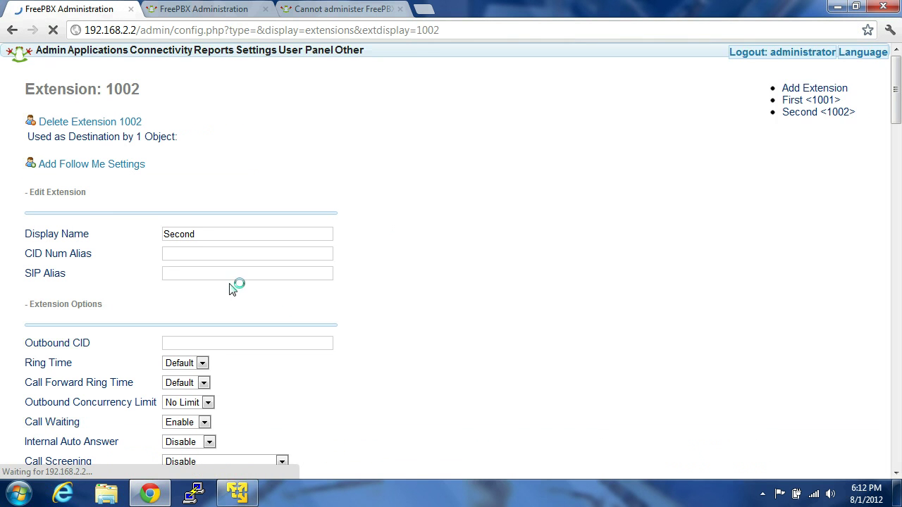
click(263, 236)
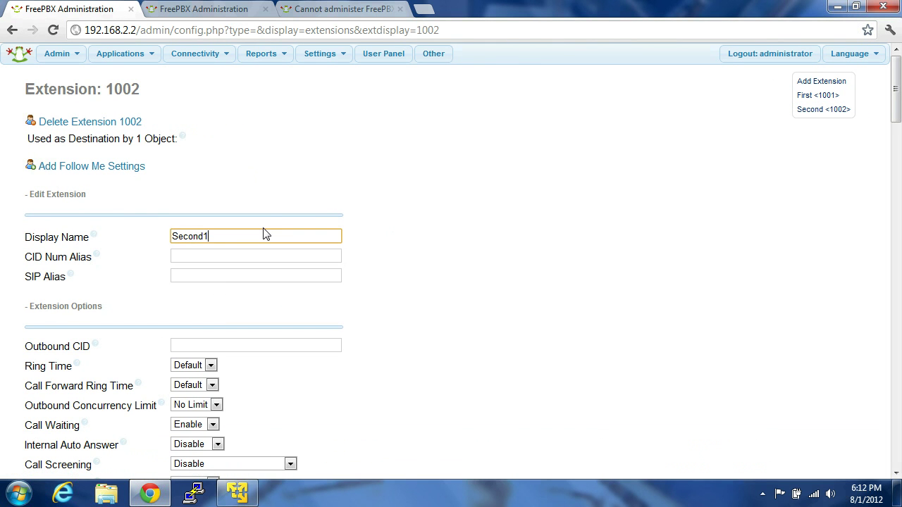
click(412, 211)
Submit the edited settings of extension 1002 and apply the configuration.
scroll(427, 207, down, 20)
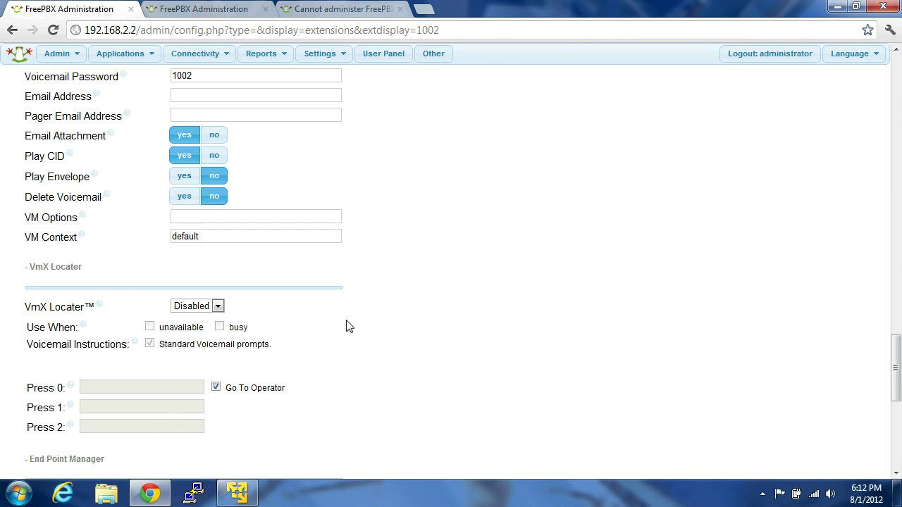
scroll(348, 326, down, 5)
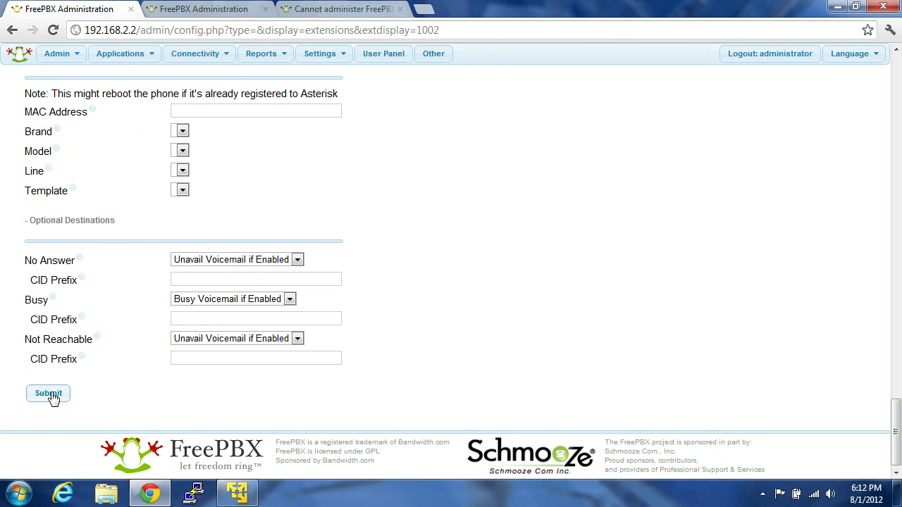
click(53, 398)
click(472, 56)
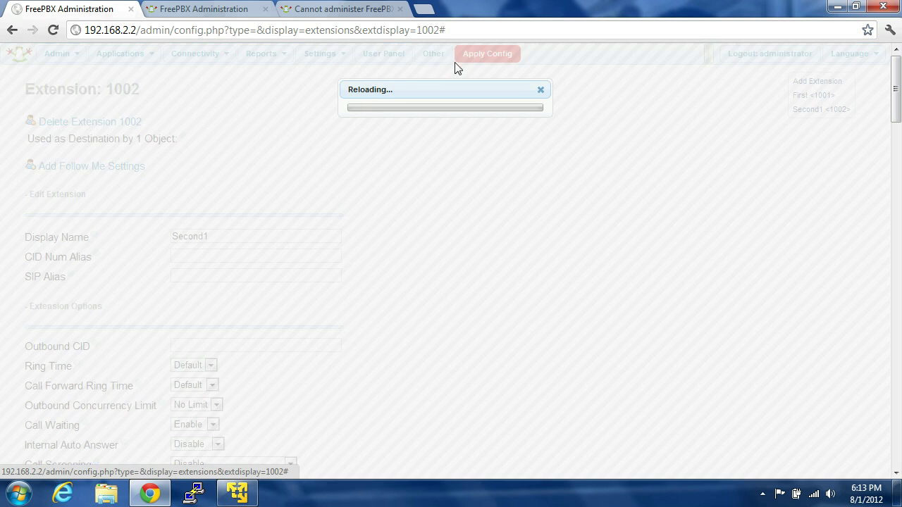
Open the FreePBX System Status page to check the notices for the symlink warning.
mouse_move(264, 55)
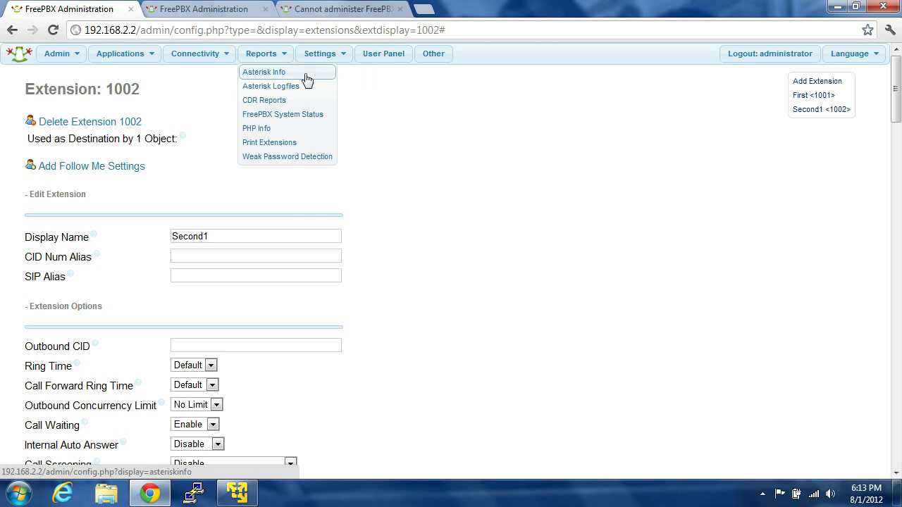
click(299, 114)
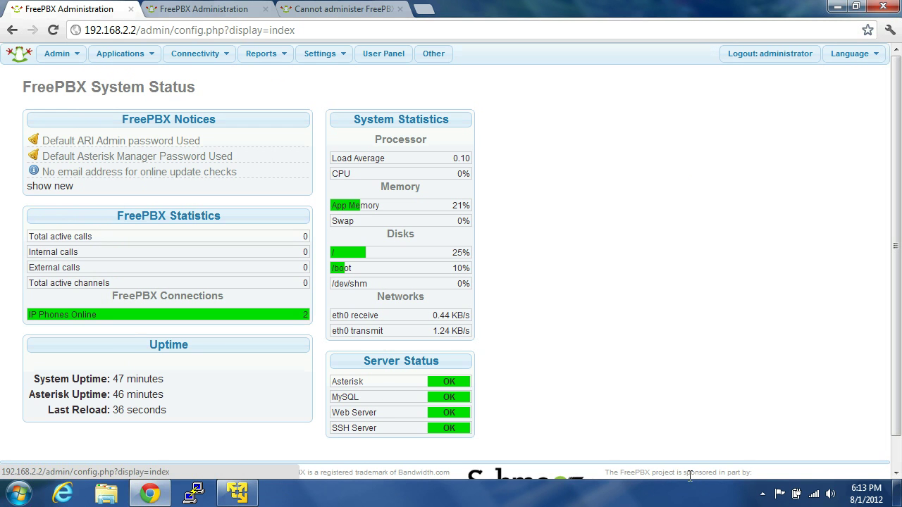
click(762, 494)
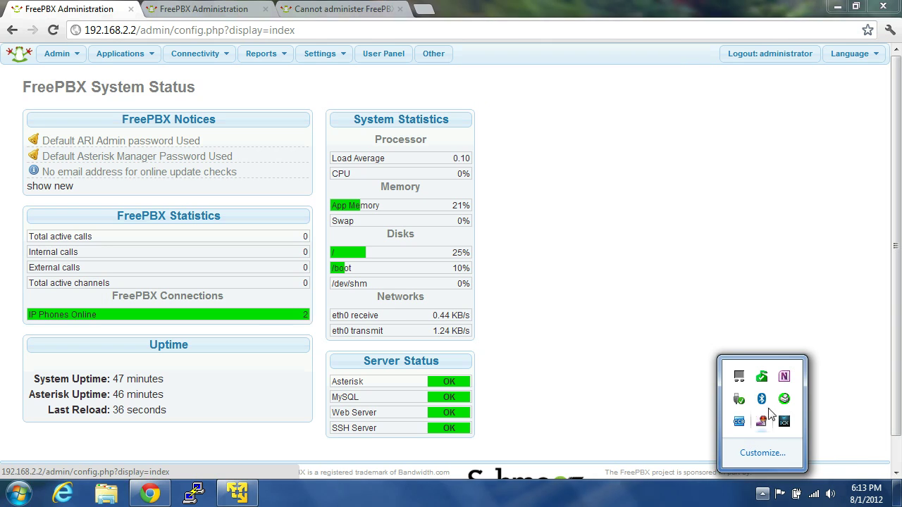